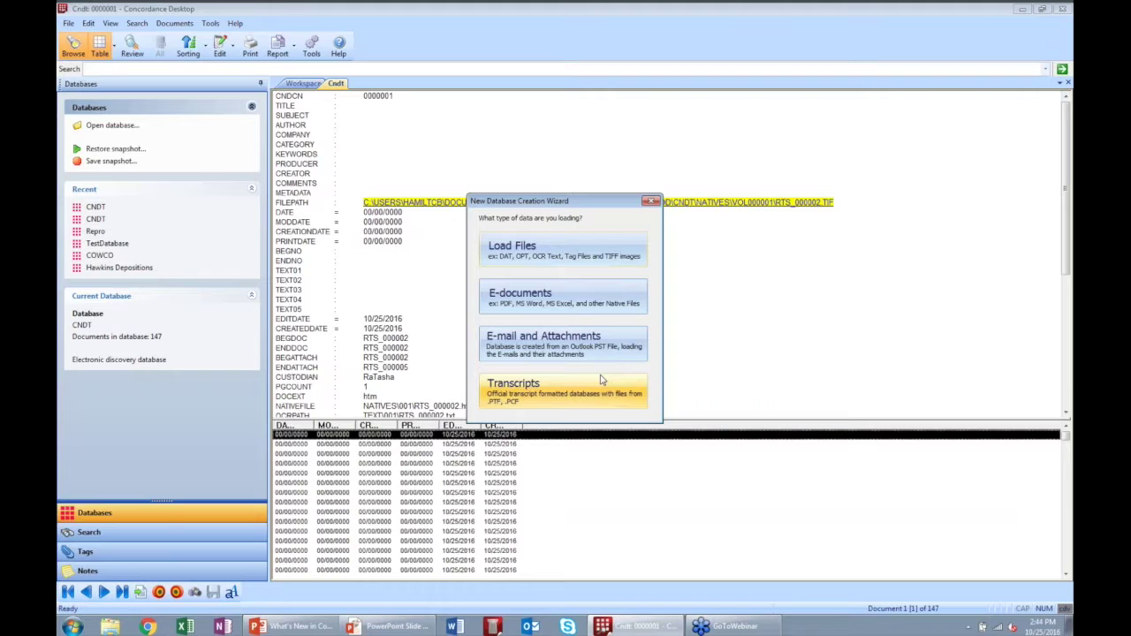
# Step: Review the Load File import dialog, then cancel it without importing anything
pyautogui.click(547, 258)
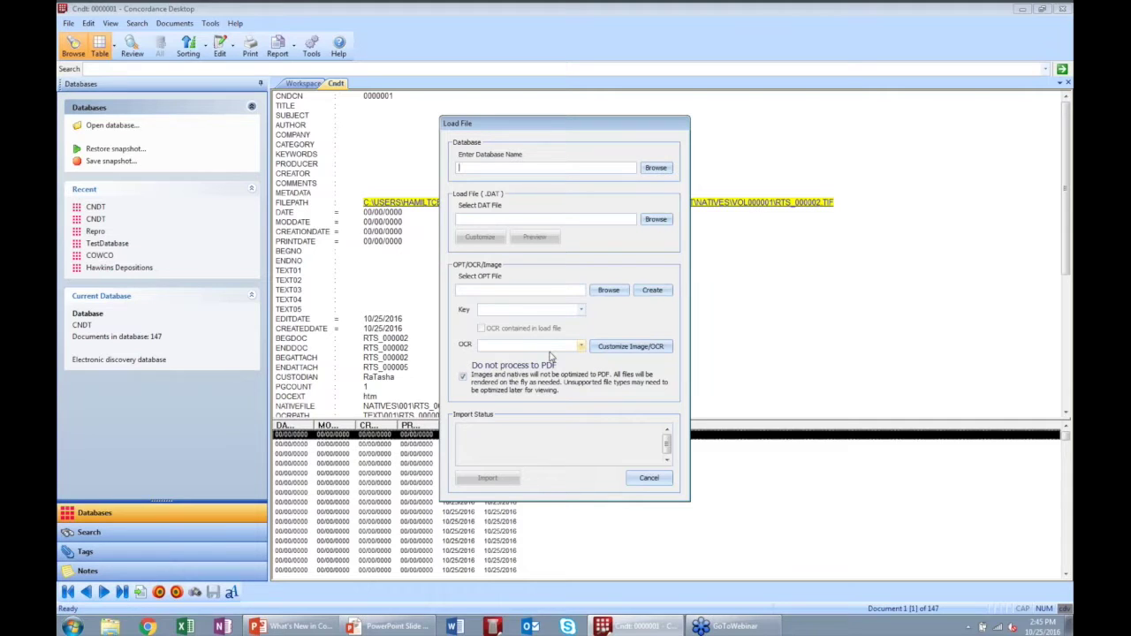
pyautogui.click(650, 479)
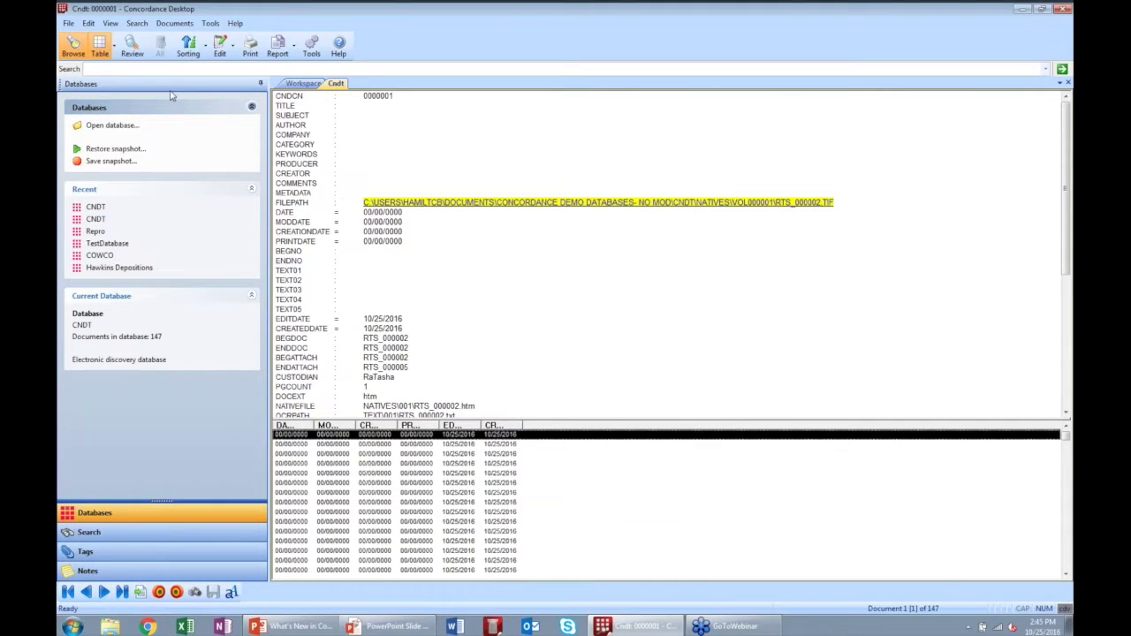
# Step: Start a new database via File > New and choose the e-documents wizard
pyautogui.click(70, 24)
pyautogui.click(84, 36)
pyautogui.click(585, 374)
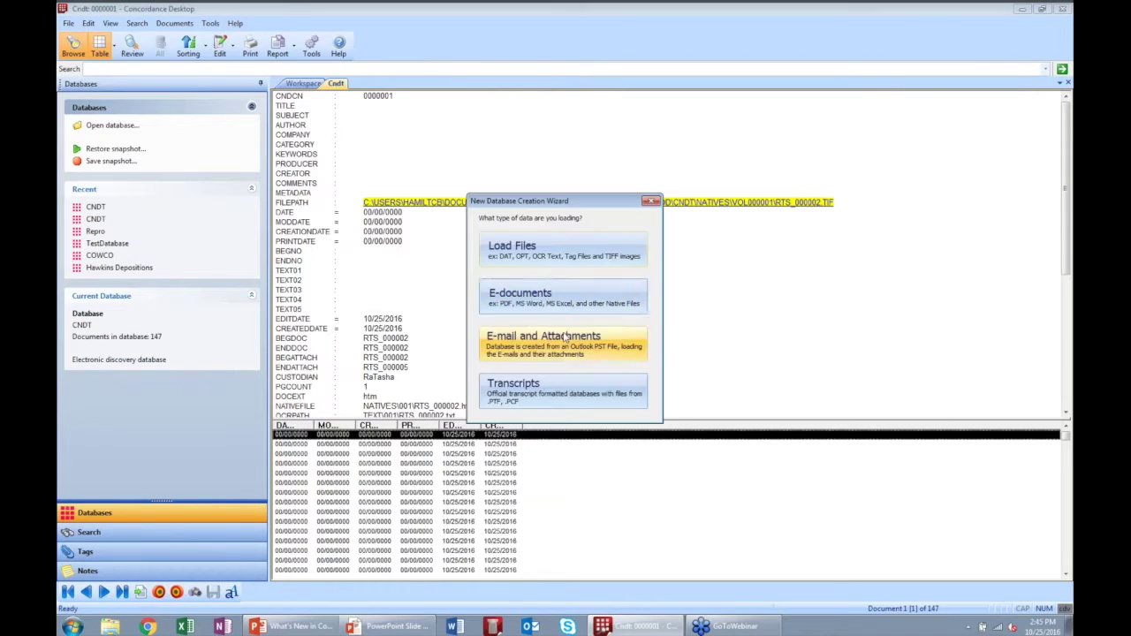
pyautogui.click(528, 299)
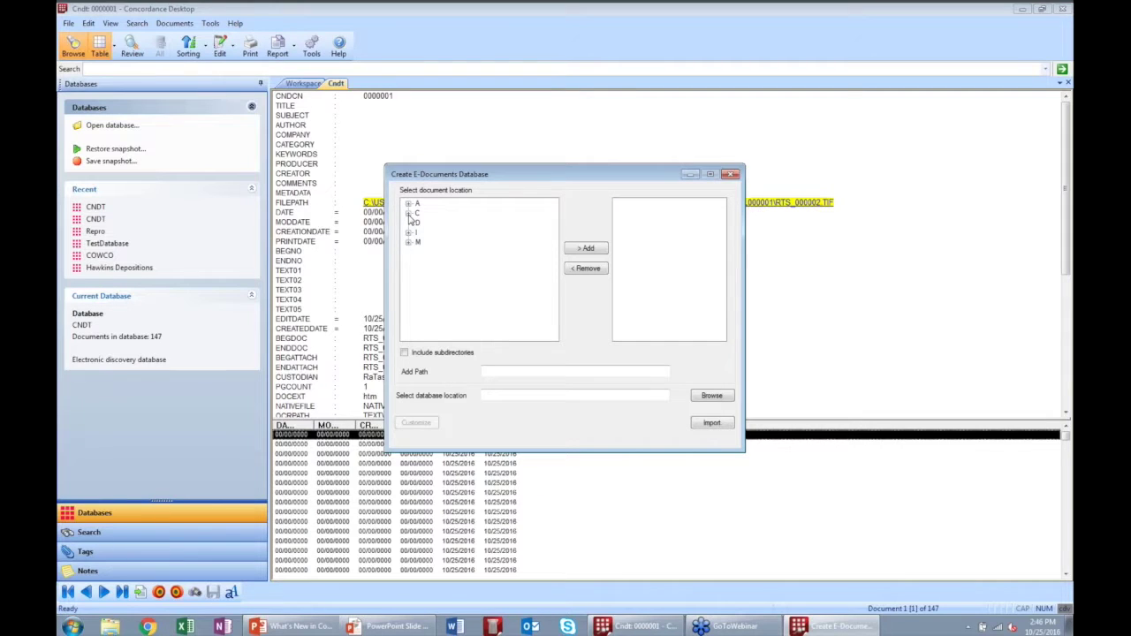
# Step: Add the Desktop's Demo Sample Documents folder as the source folder
pyautogui.click(408, 214)
pyautogui.moveTo(554, 266); pyautogui.dragTo(555, 303)
pyautogui.scroll(-1, 555, 303)
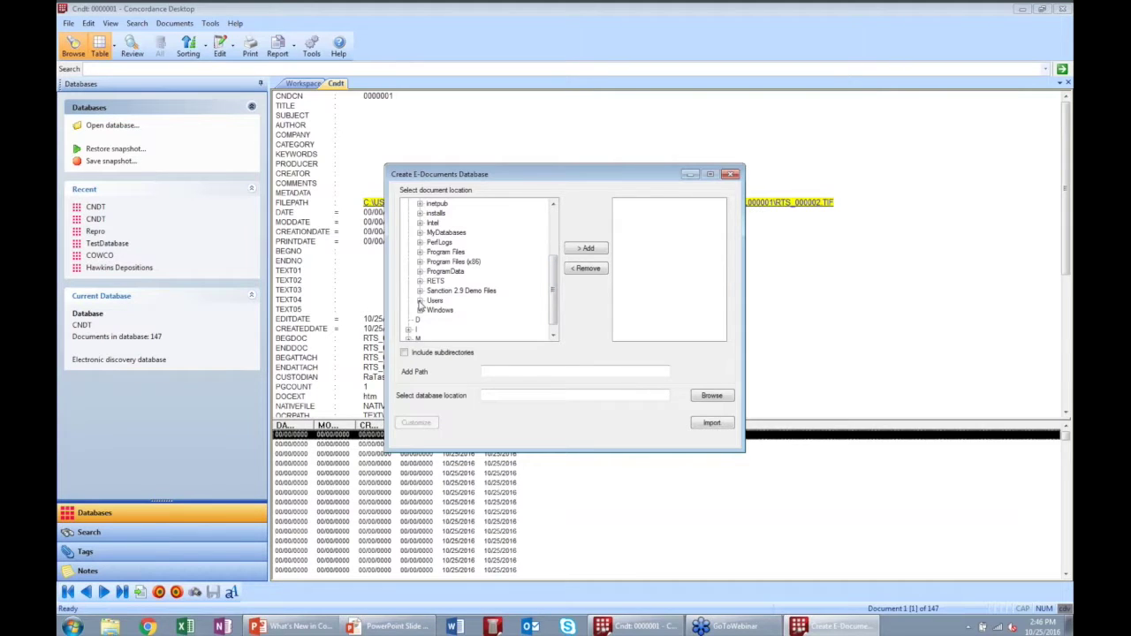
pyautogui.click(420, 302)
pyautogui.click(433, 257)
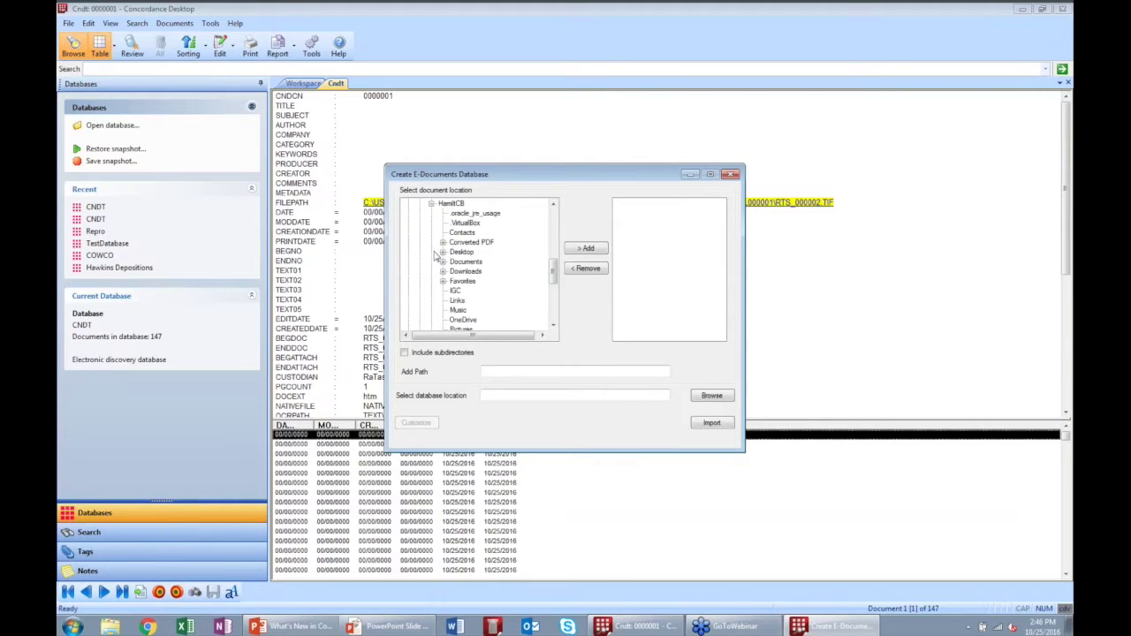
pyautogui.click(443, 252)
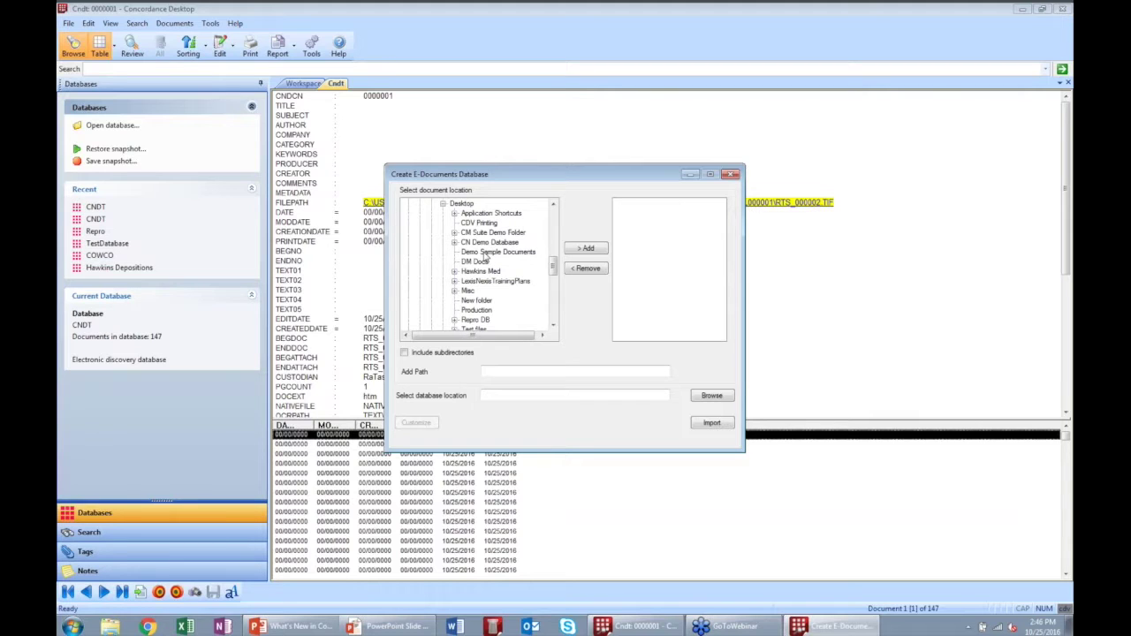
pyautogui.click(484, 252)
pyautogui.click(589, 250)
# Step: Save the database as EDOCS inside a new EDOCS folder under Concordance Demo Databases- No Mod
pyautogui.click(712, 396)
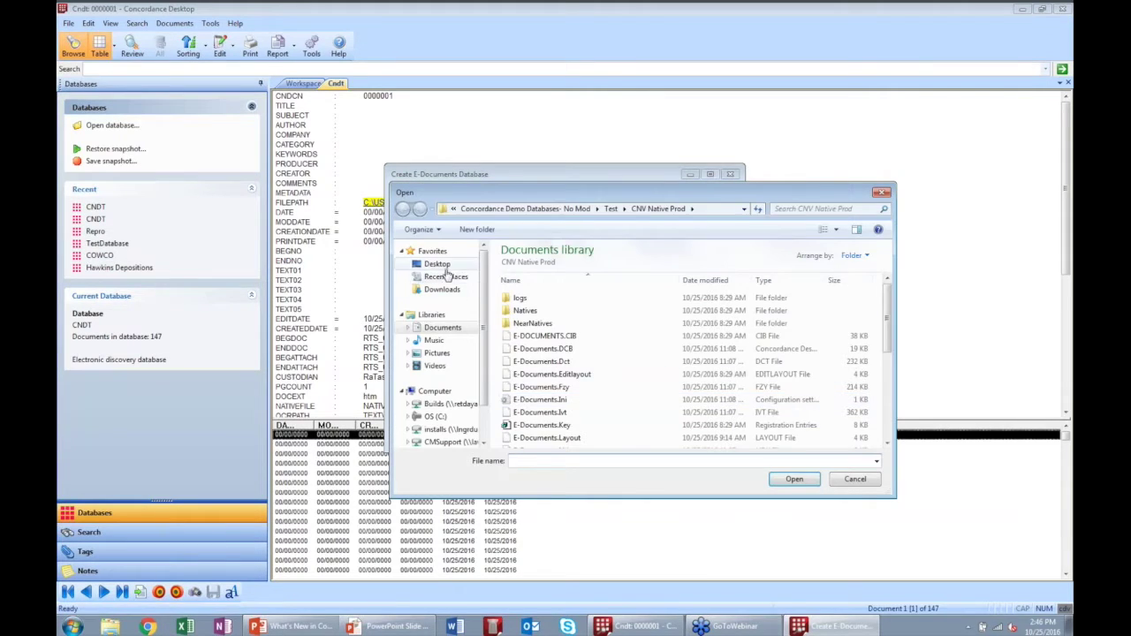
pyautogui.click(442, 327)
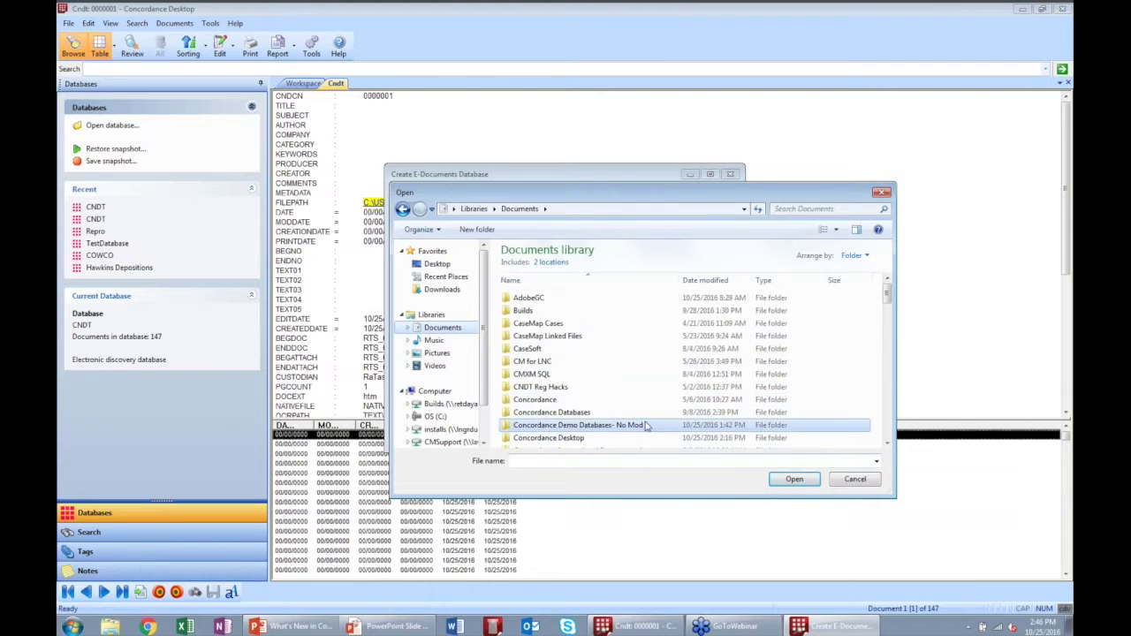
pyautogui.doubleClick(646, 426)
pyautogui.click(494, 229)
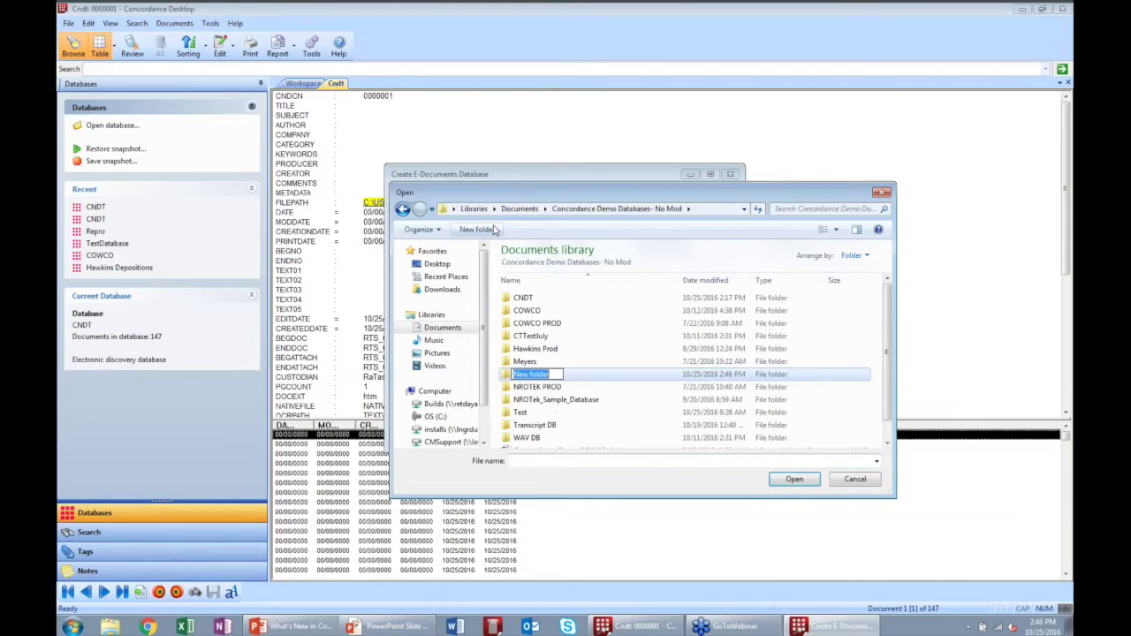
pyautogui.write('EDOCS')
pyautogui.press('Return')
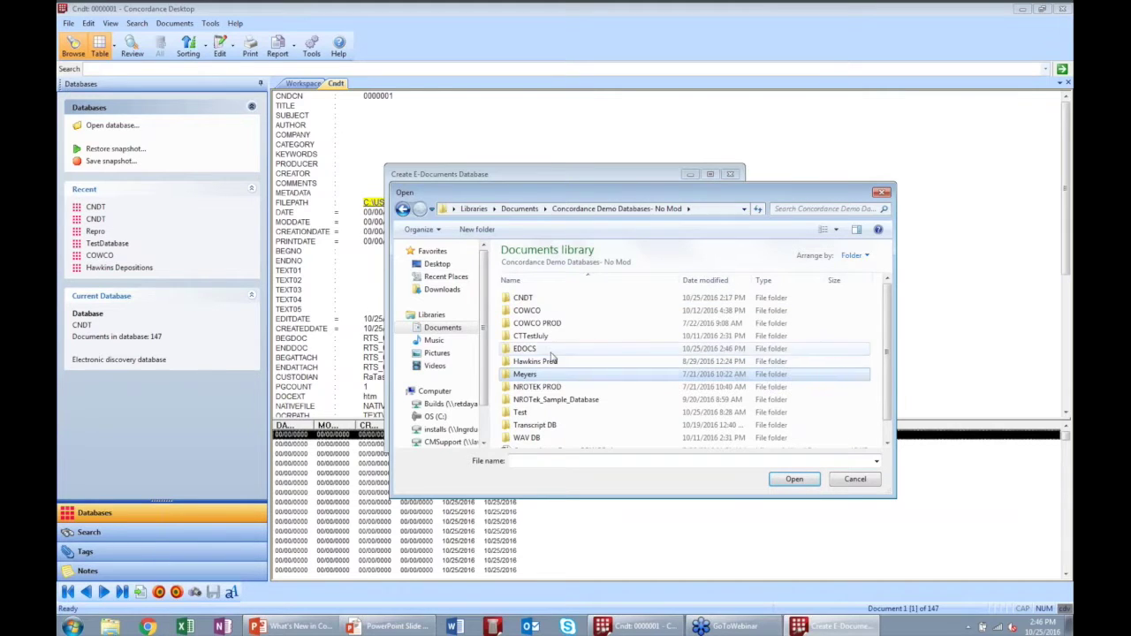
pyautogui.doubleClick(552, 350)
pyautogui.click(556, 460)
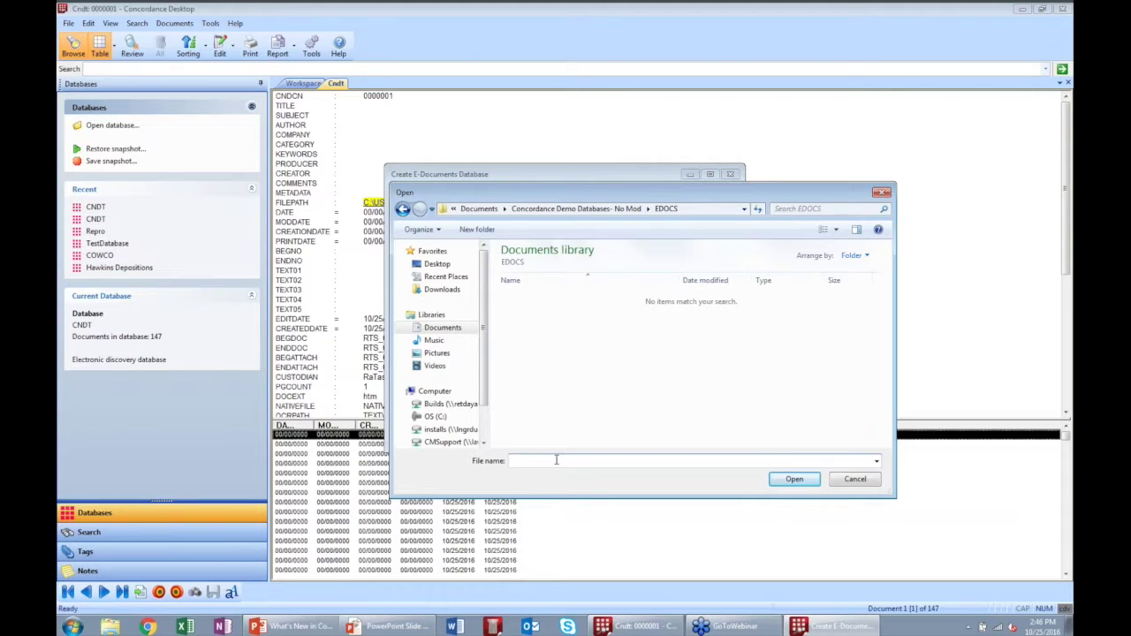
pyautogui.write('EDOCS1')
pyautogui.click(783, 482)
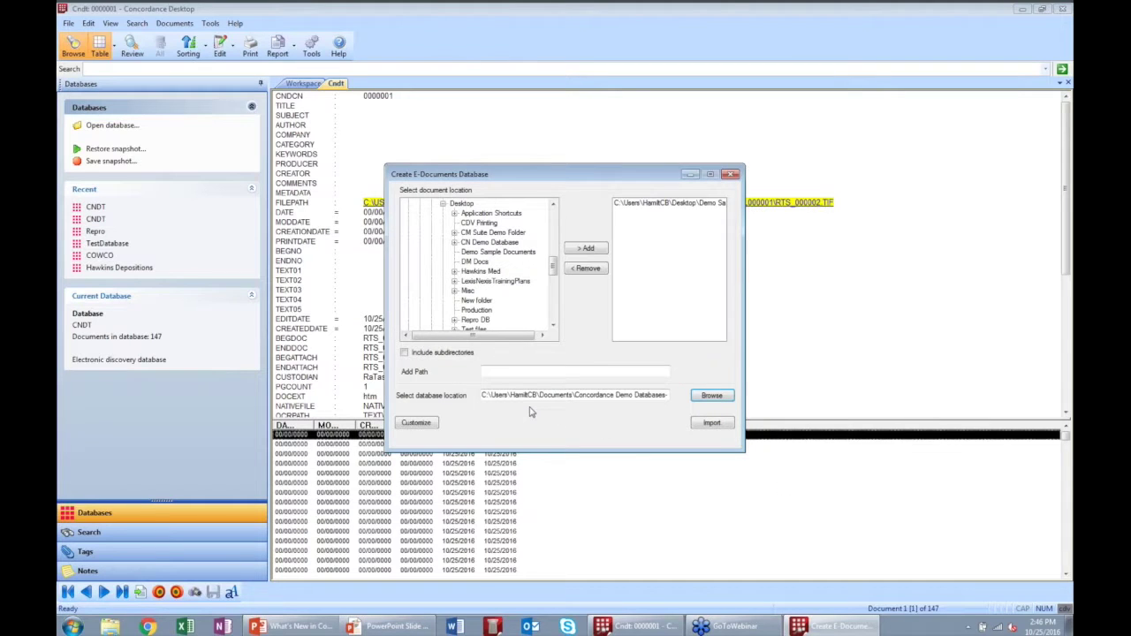
# Step: Set Bates stamp documents to Yes in the customized import settings and apply them
pyautogui.click(416, 424)
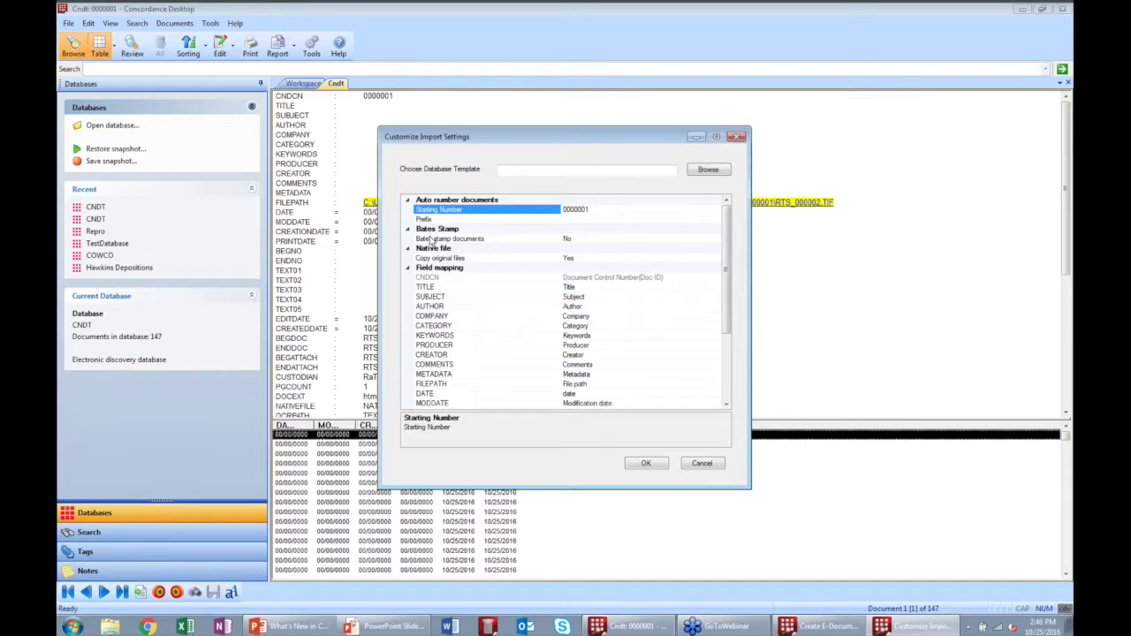
pyautogui.click(660, 241)
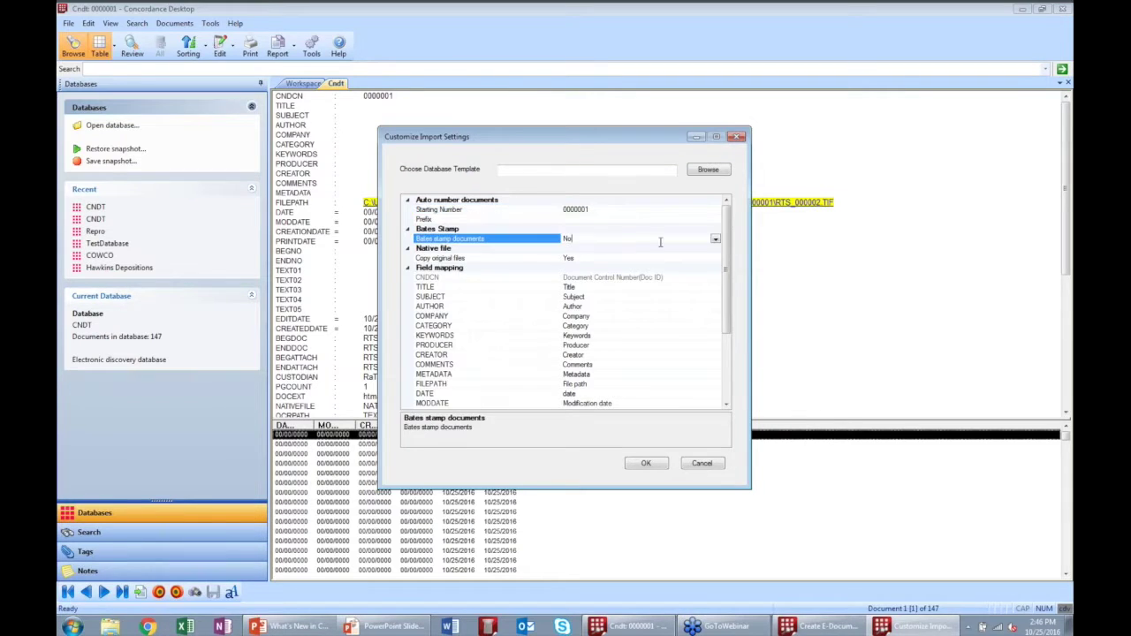
pyautogui.click(715, 239)
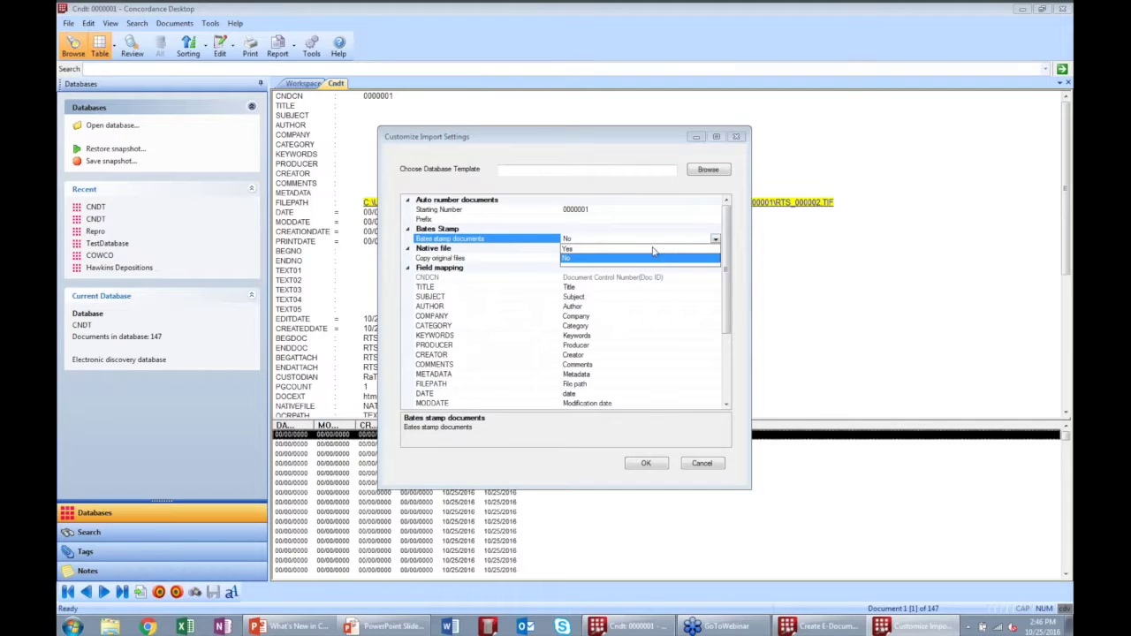
pyautogui.click(653, 249)
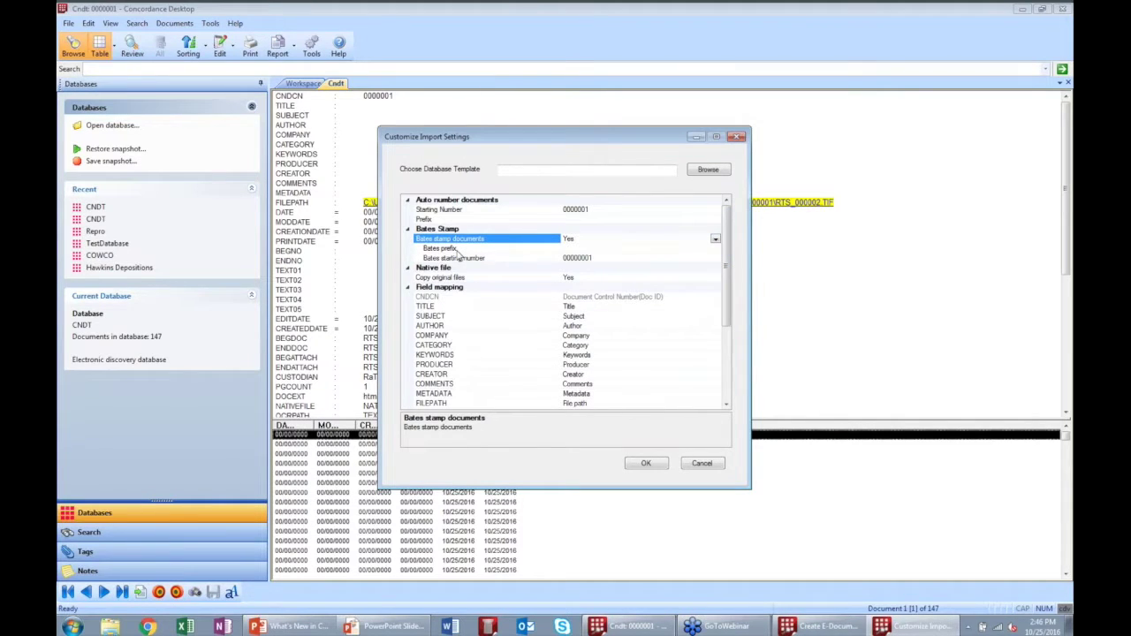
pyautogui.click(571, 249)
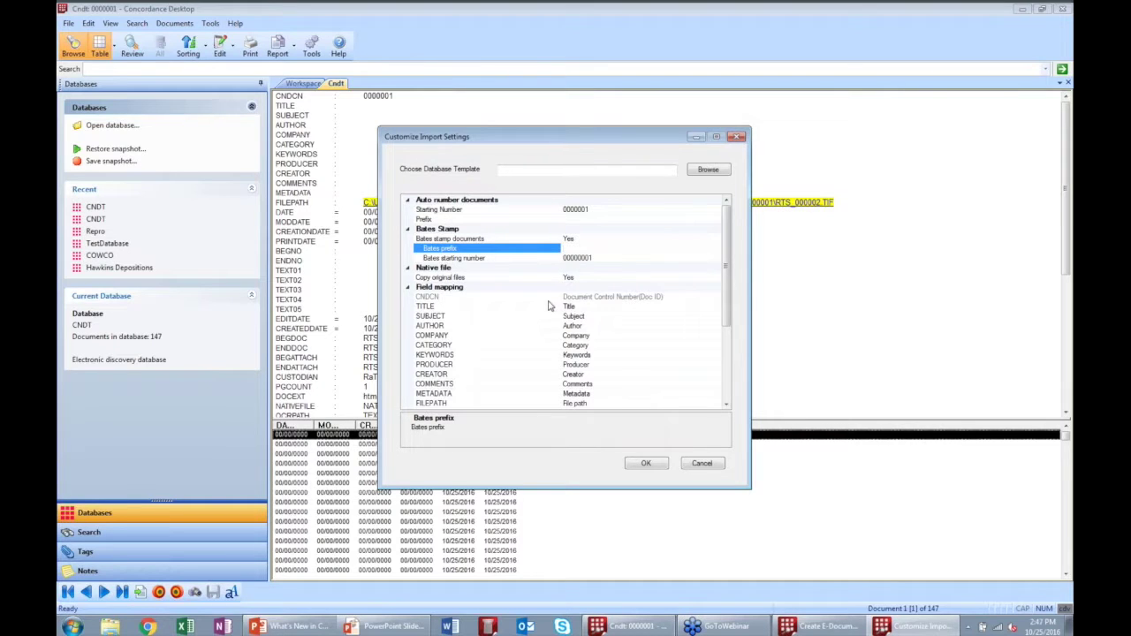
pyautogui.click(646, 463)
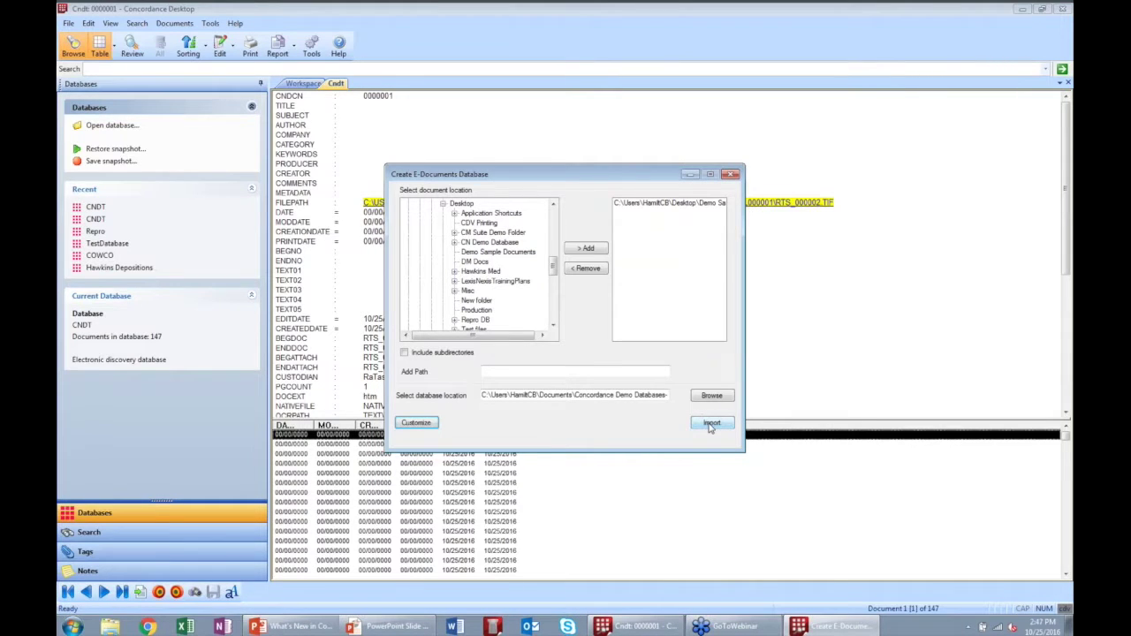
# Step: Run the import so the sample documents are indexed into the new EDOCS1 database
pyautogui.click(710, 424)
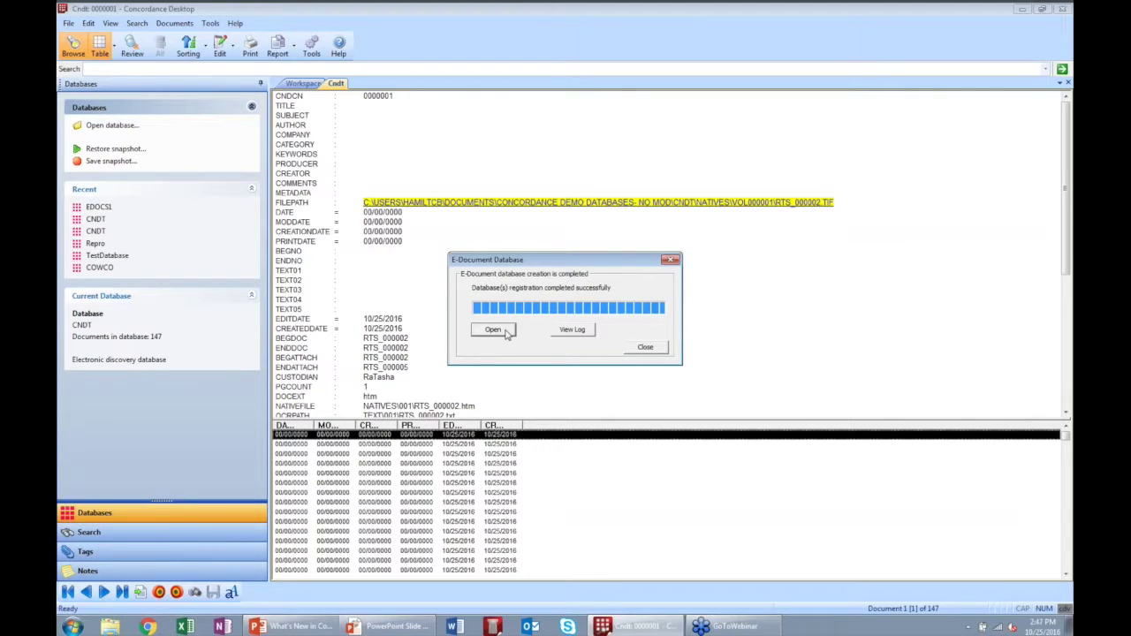
# Step: Open EDOCS1, scroll through its first record, and highlight the BEGNO value 00000001
pyautogui.click(506, 332)
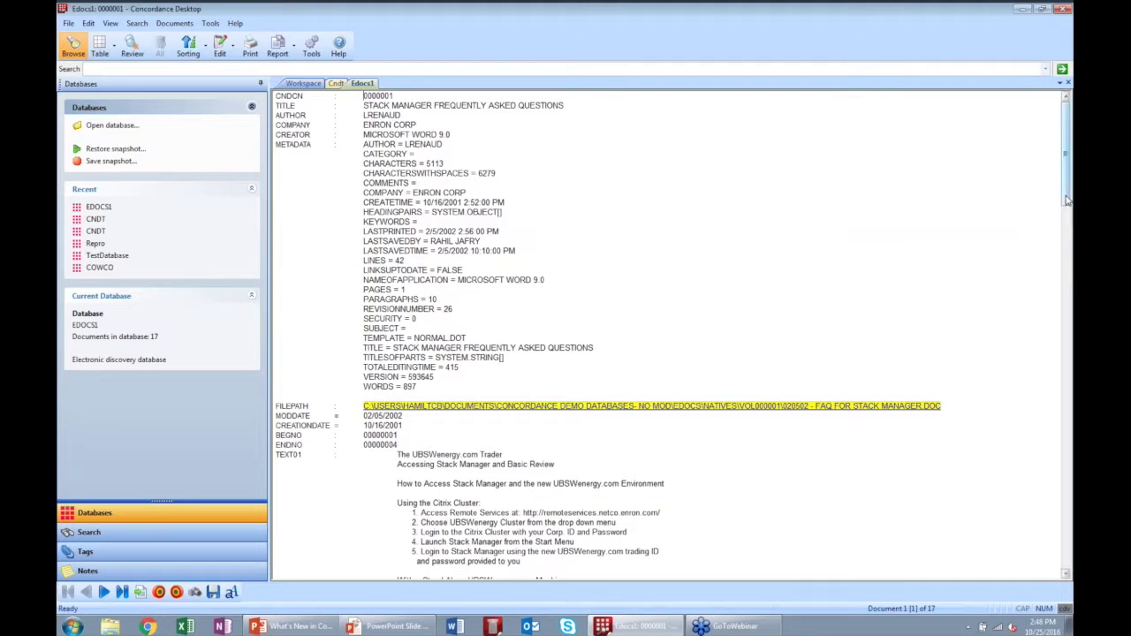
pyautogui.moveTo(1067, 200); pyautogui.dragTo(1067, 566)
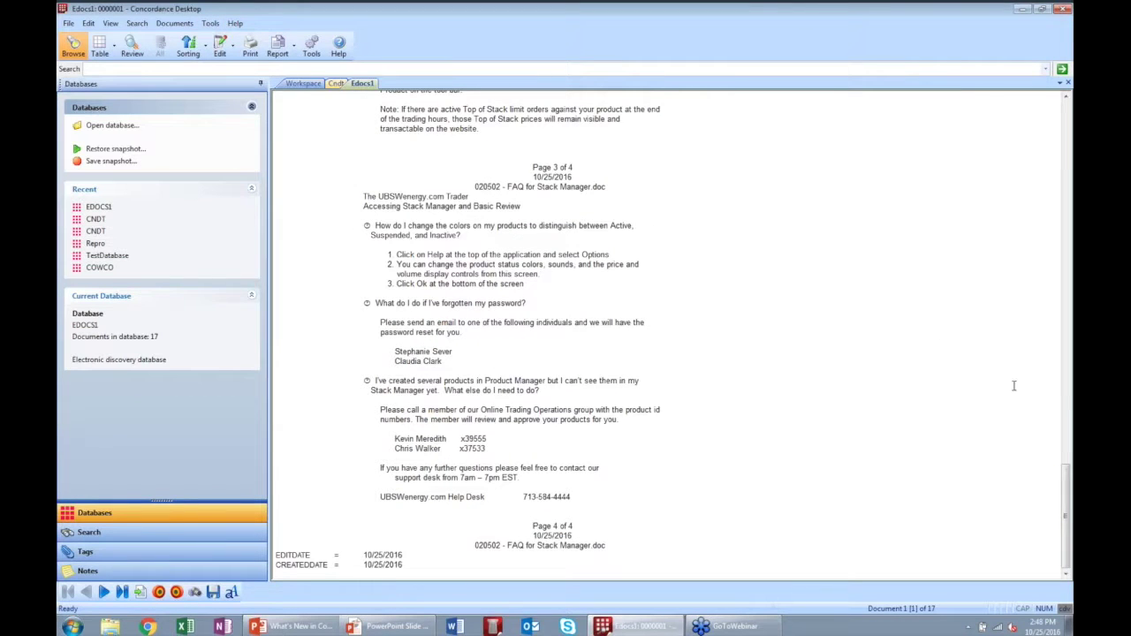
pyautogui.moveTo(1067, 477); pyautogui.dragTo(1063, 132)
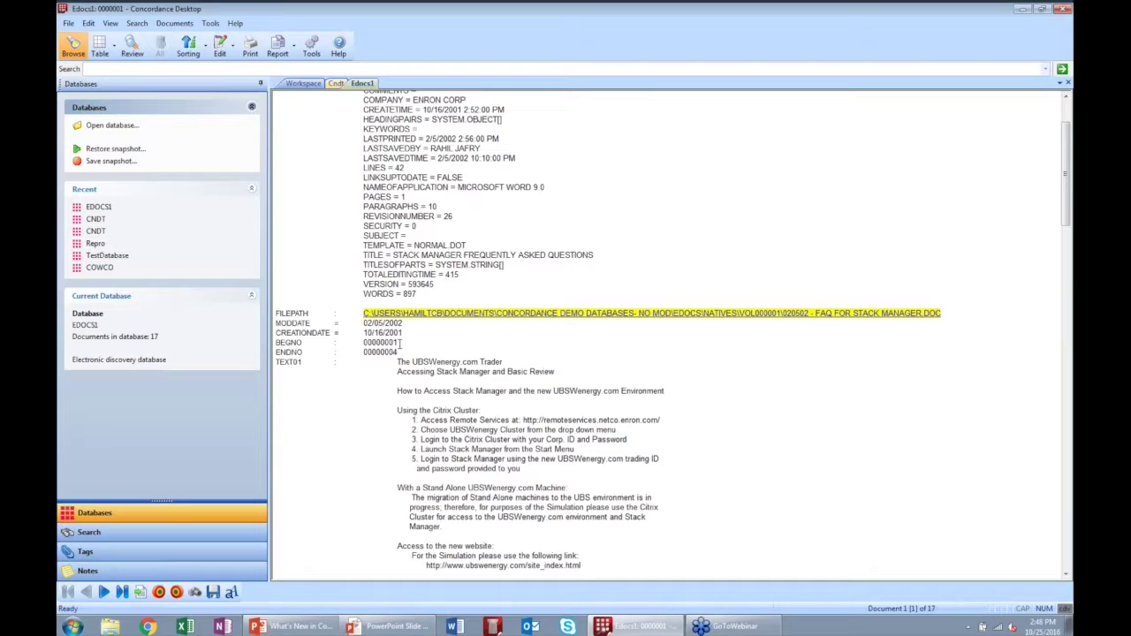
pyautogui.moveTo(401, 343); pyautogui.dragTo(363, 344)
# Step: Launch the Admin Console from File > Administration and connect to Concordance Server v1.2
pyautogui.click(70, 25)
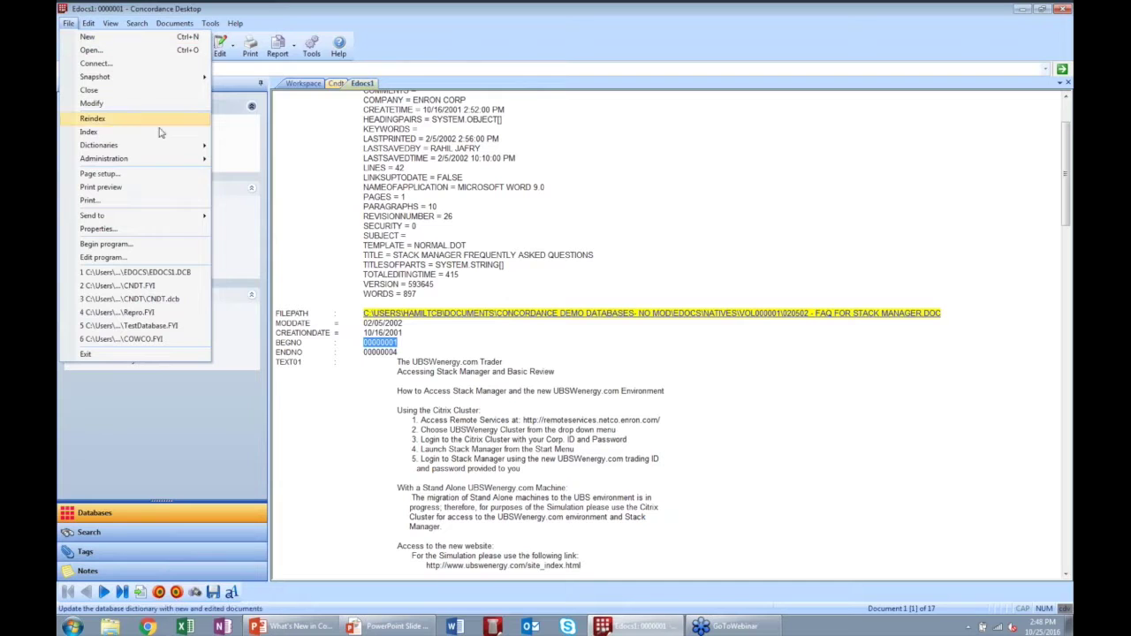
pyautogui.moveTo(172, 162)
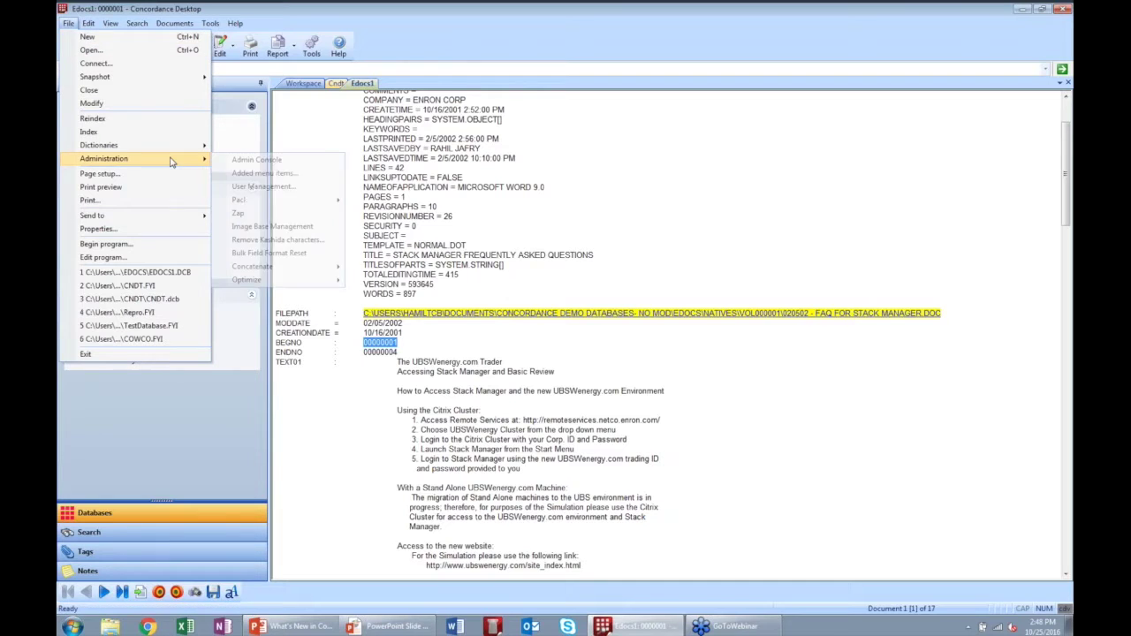
pyautogui.click(238, 161)
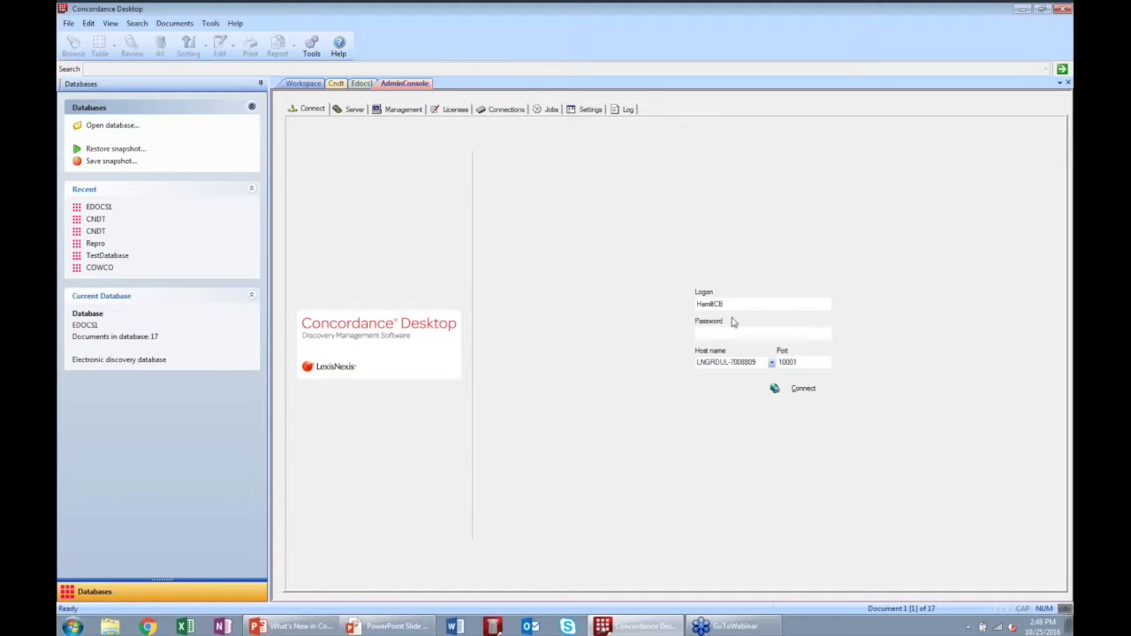
pyautogui.click(803, 389)
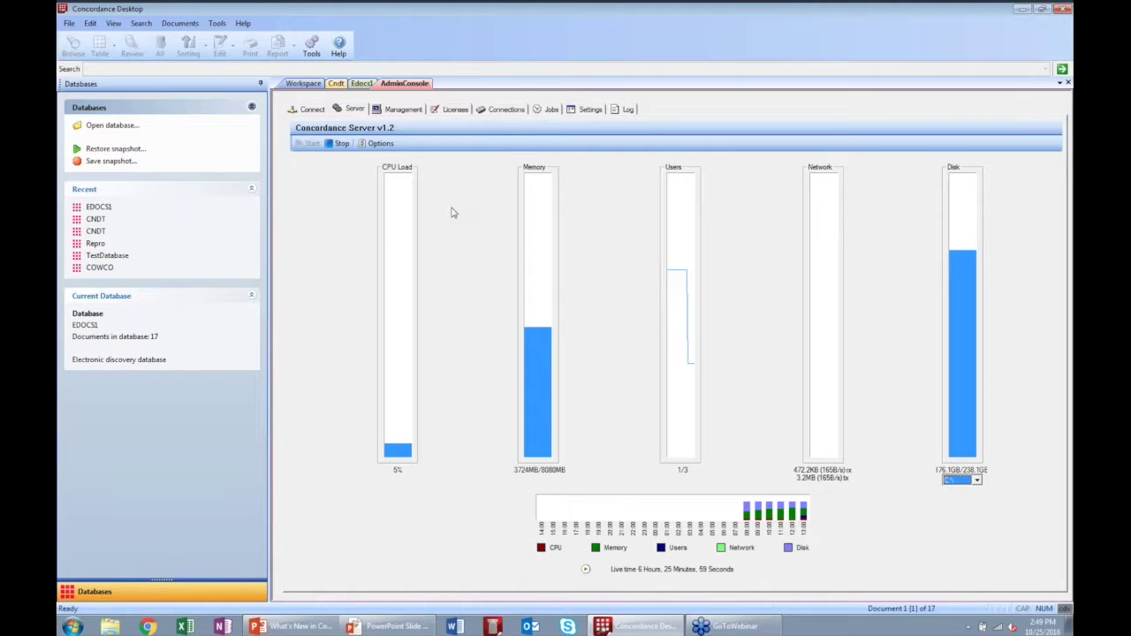
# Step: Expand the User Groups, Databases, Clients/Matters and Users nodes under Management, then view Licenses
pyautogui.click(393, 110)
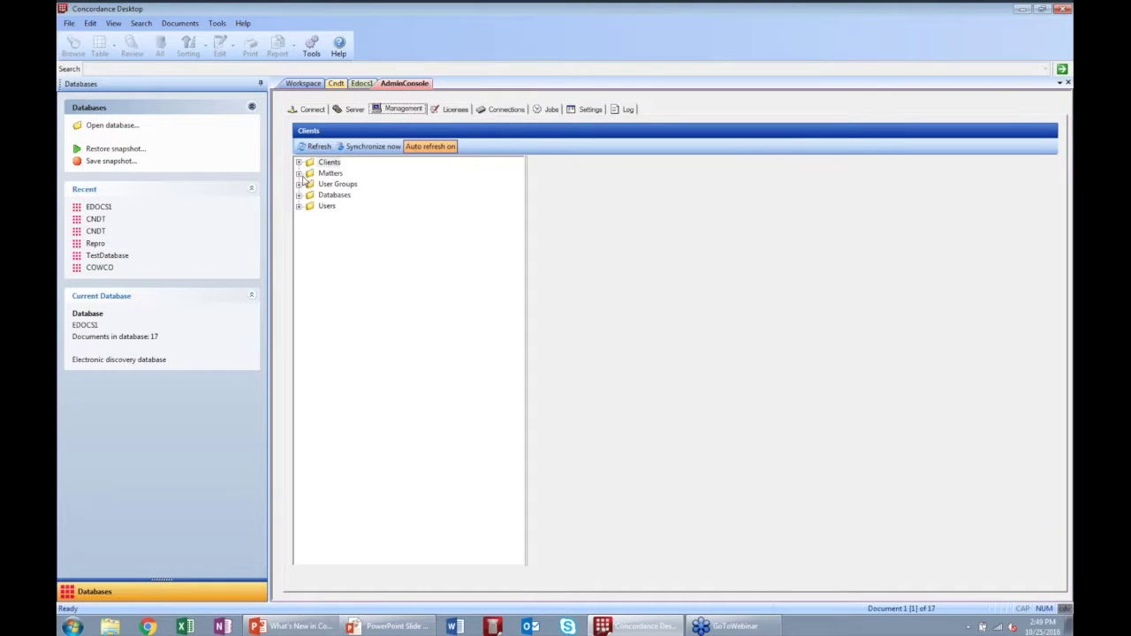
pyautogui.click(299, 184)
pyautogui.click(299, 217)
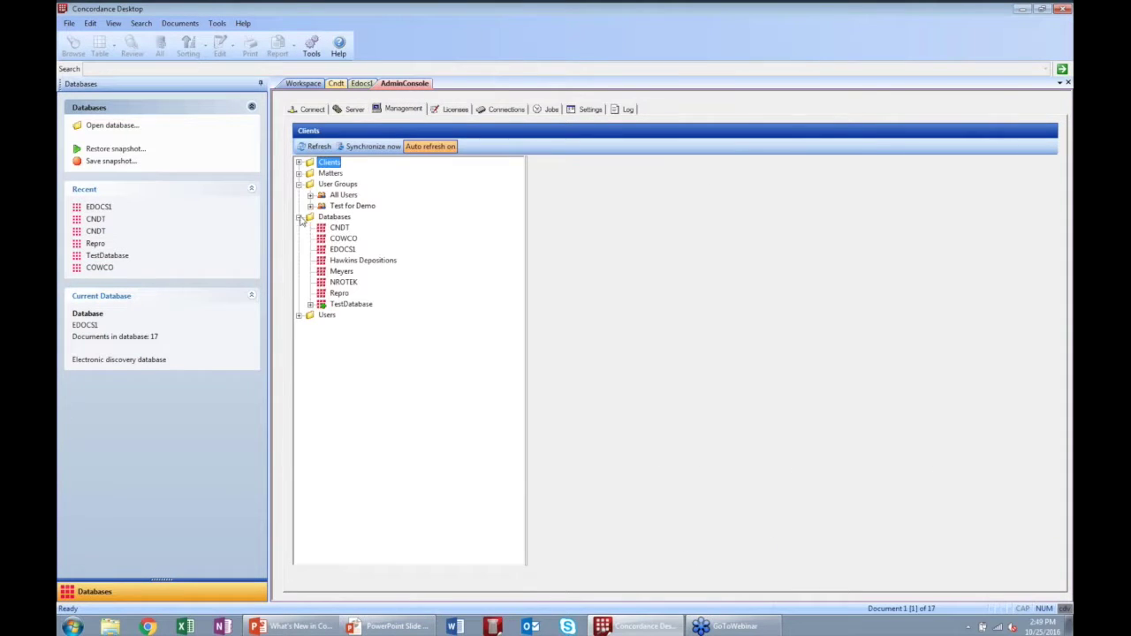
pyautogui.click(299, 163)
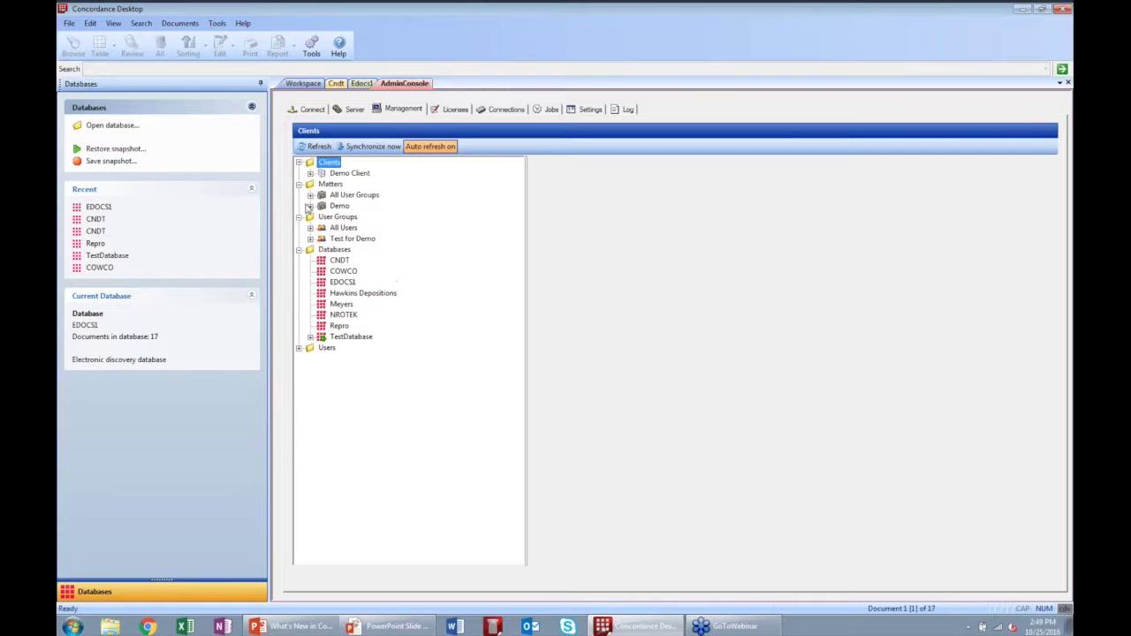
pyautogui.click(299, 349)
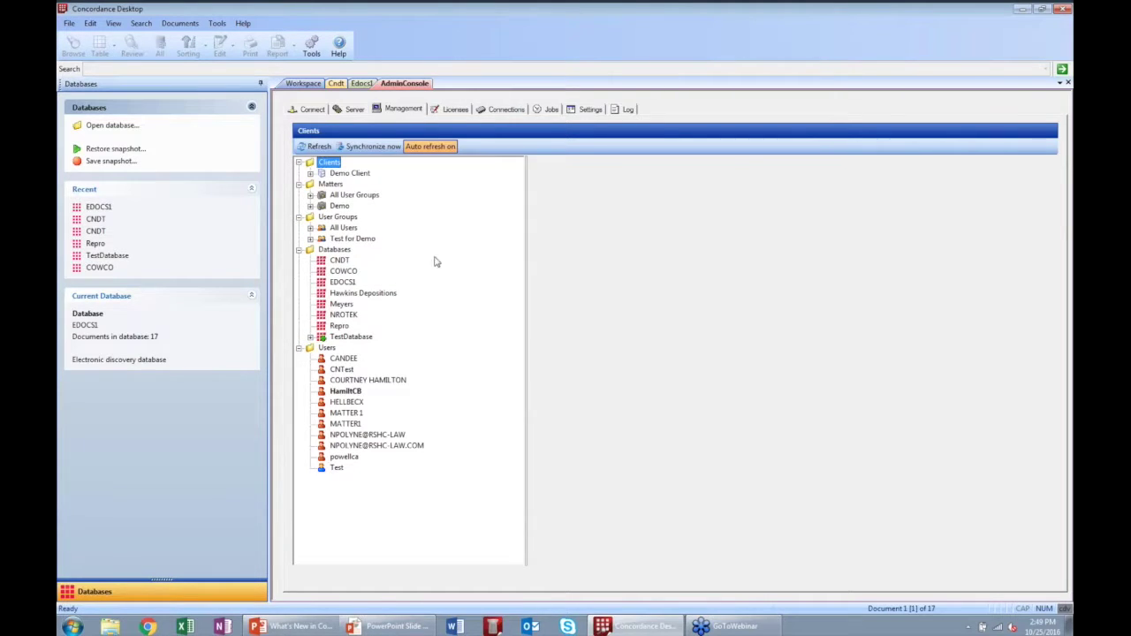
pyautogui.click(438, 113)
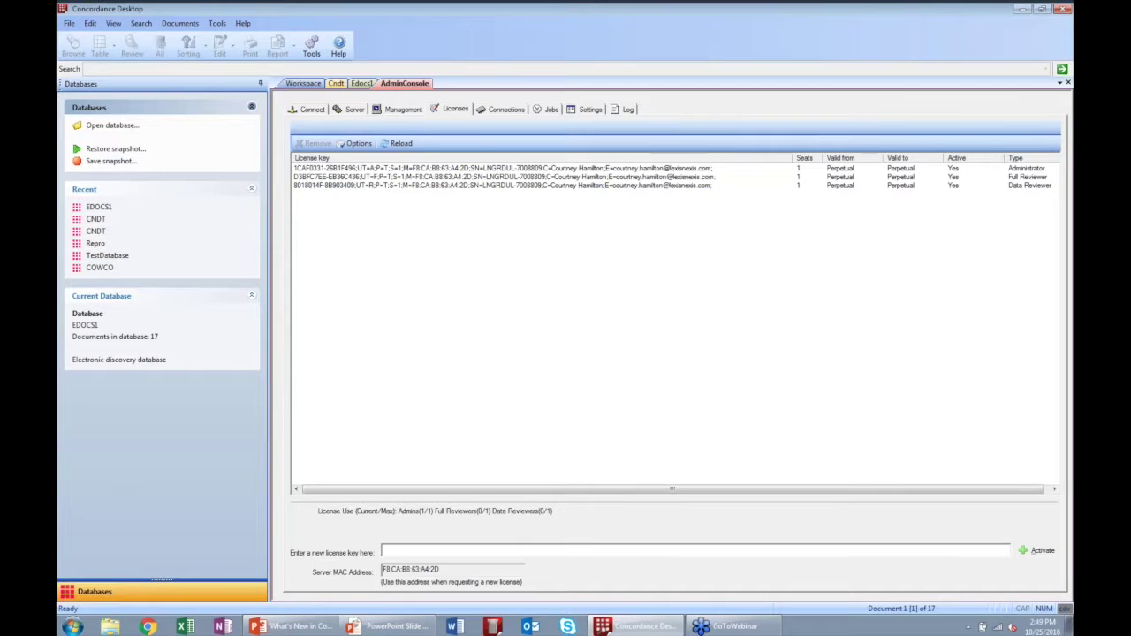
# Step: Select the EDOCS1 row among active connections, then view the scheduled Maint and Maintenance jobs
pyautogui.click(504, 110)
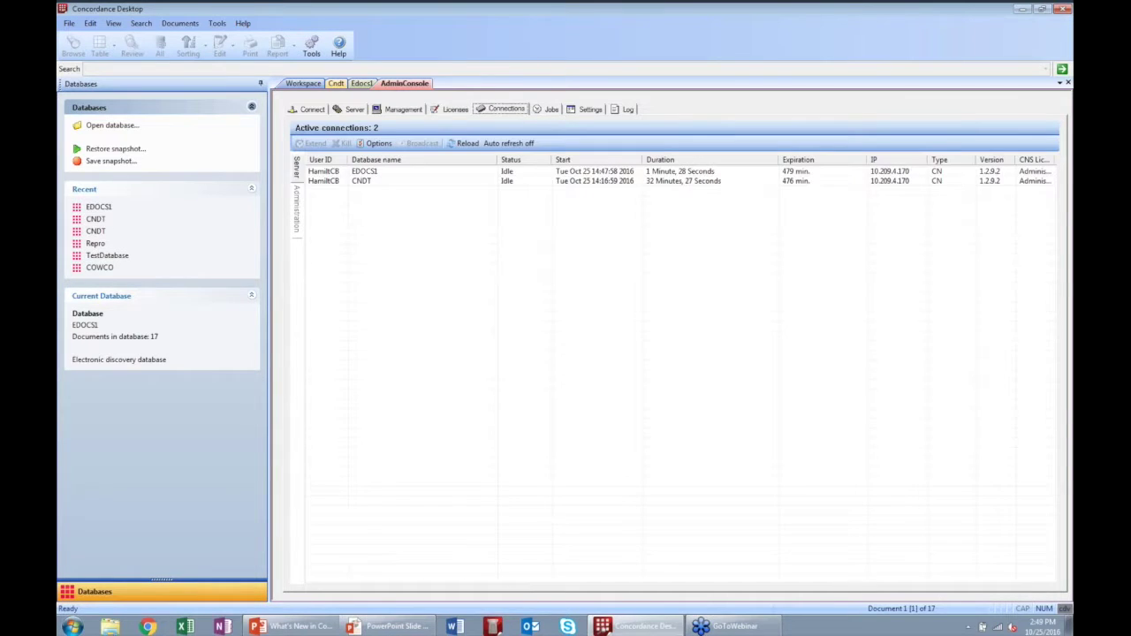
pyautogui.click(487, 173)
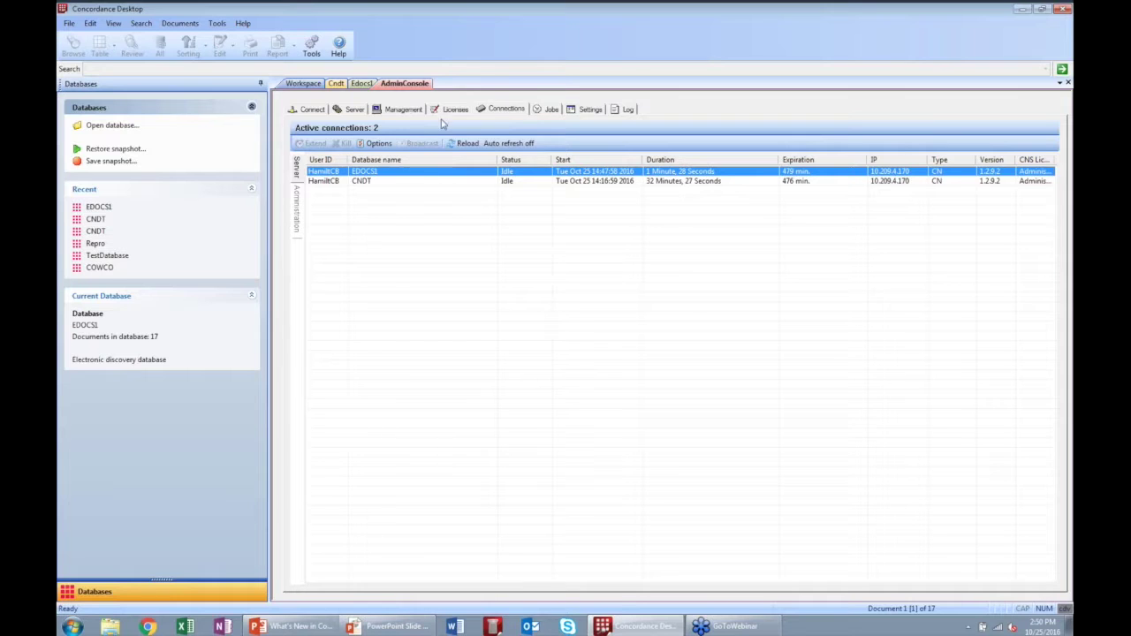
pyautogui.click(550, 111)
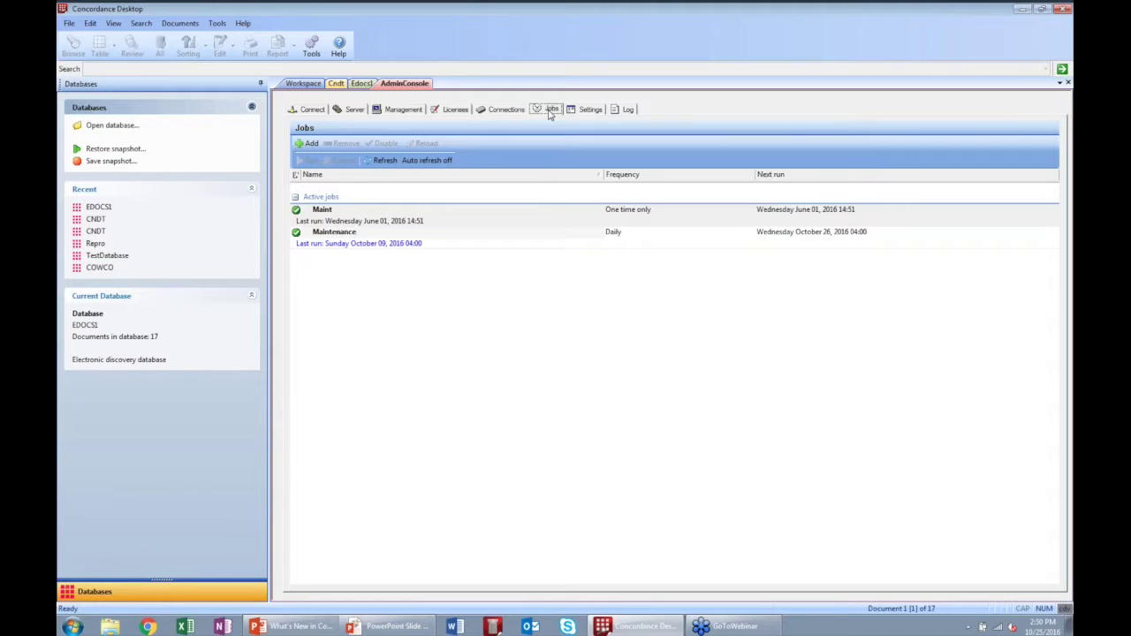
# Step: Check the server Settings, the Administration Console and Server logs, then return to EDOCS1
pyautogui.click(589, 110)
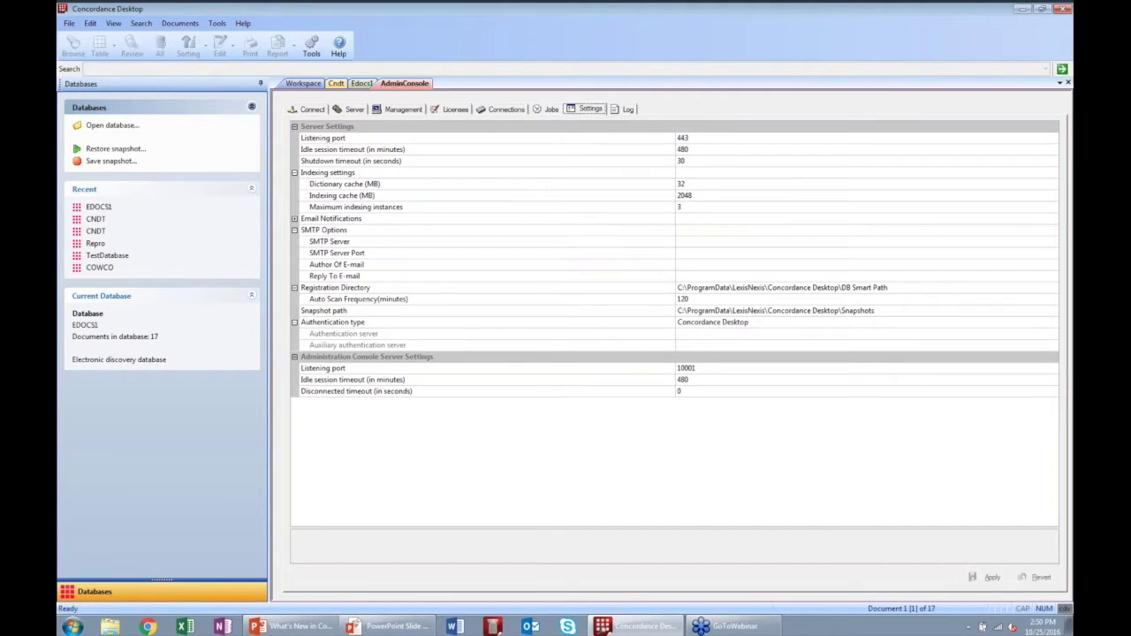
pyautogui.click(625, 110)
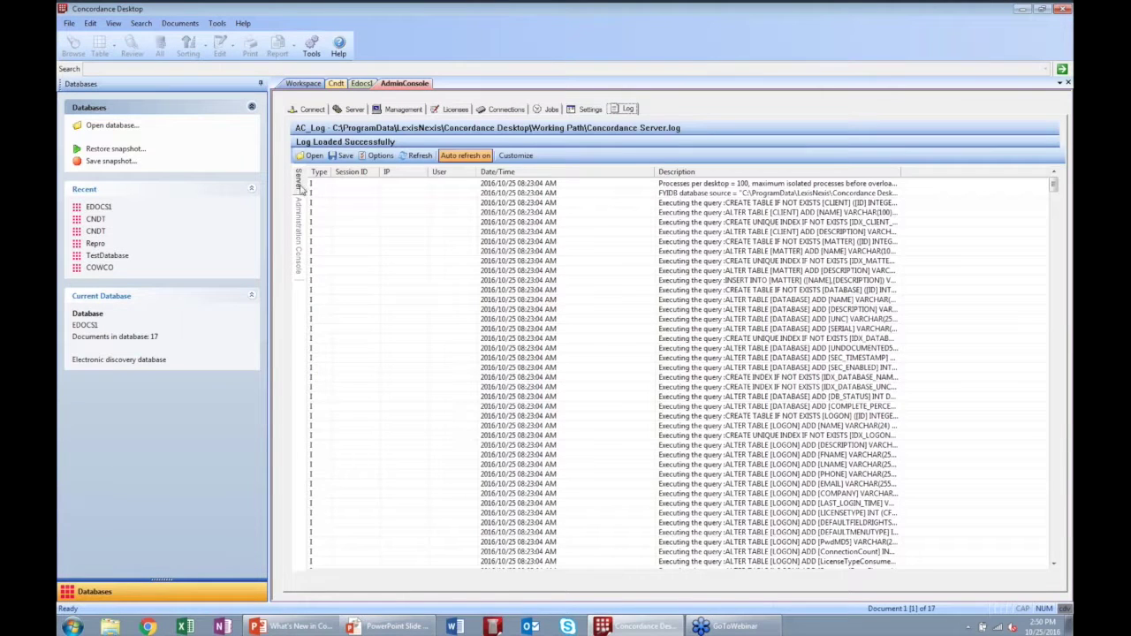
pyautogui.click(302, 228)
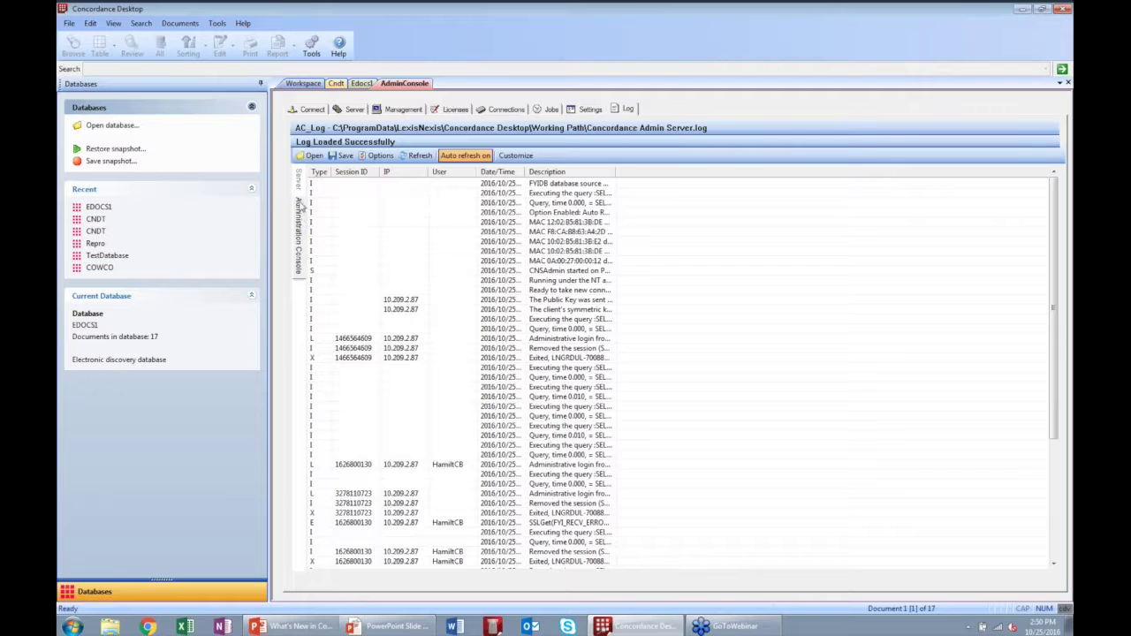
pyautogui.click(302, 181)
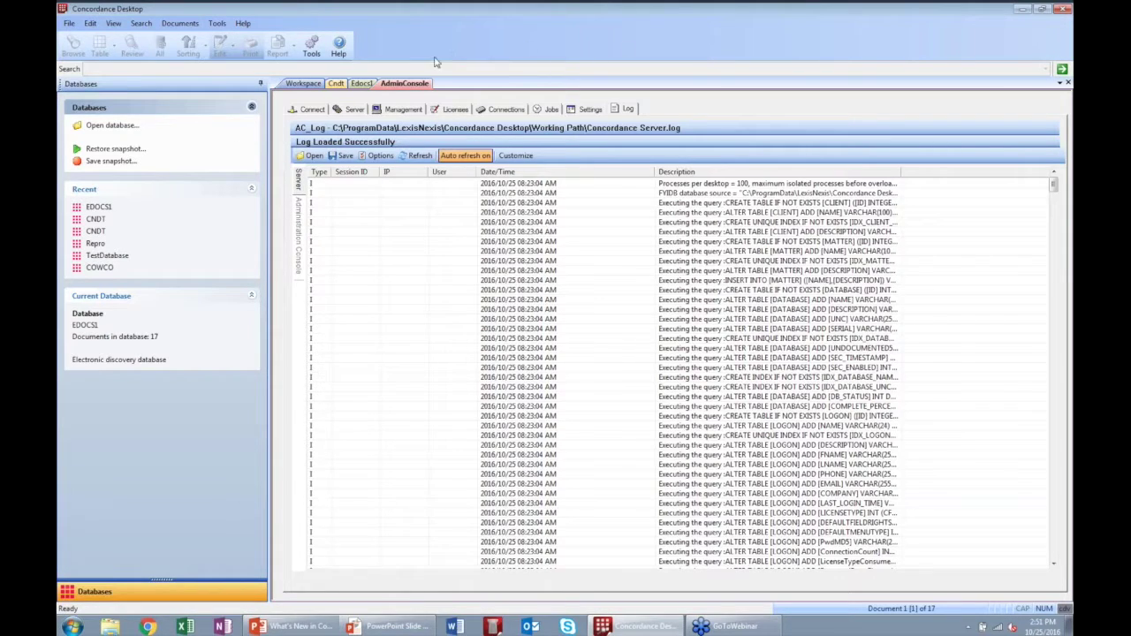
pyautogui.click(363, 83)
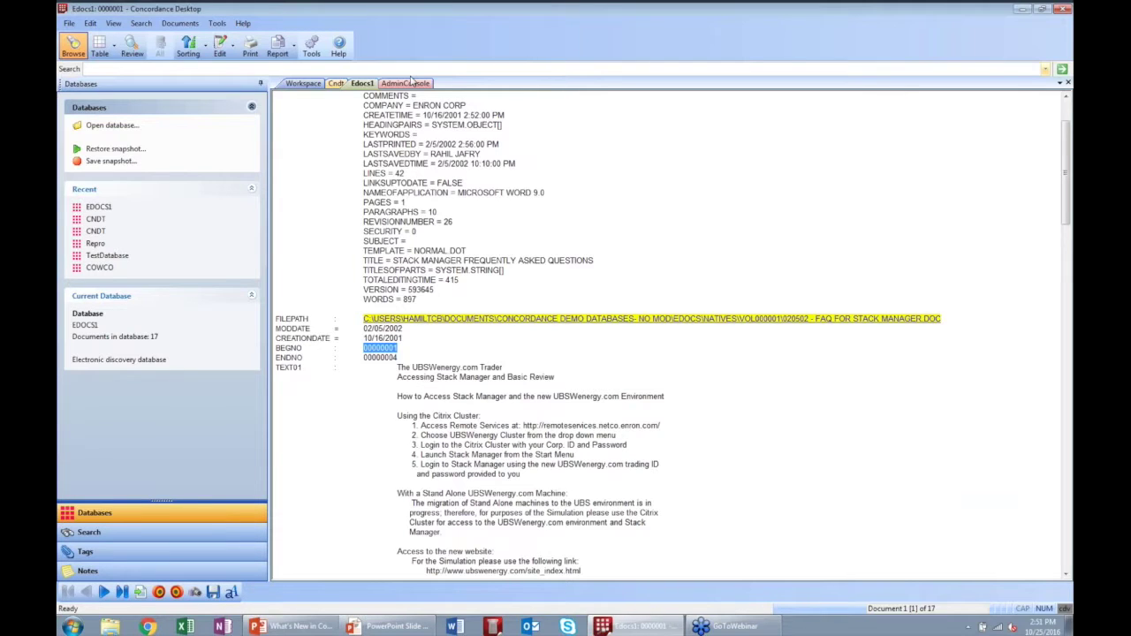
# Step: Add a table listing to the EDOCS1 records, then switch to CNDT's first record of 147
pyautogui.click(100, 48)
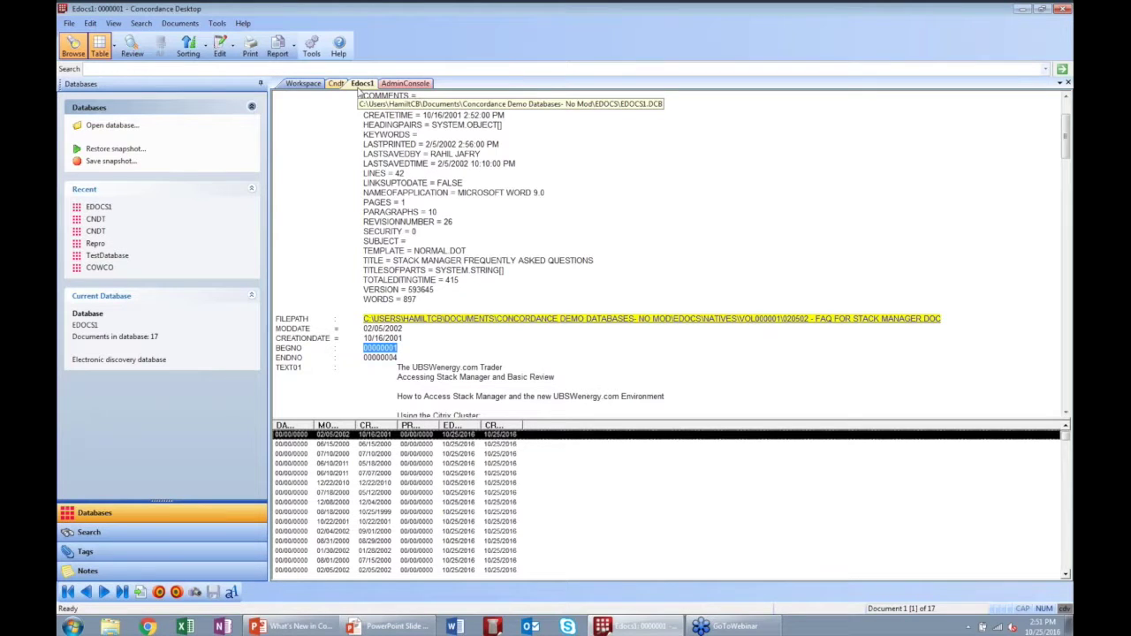
pyautogui.click(341, 84)
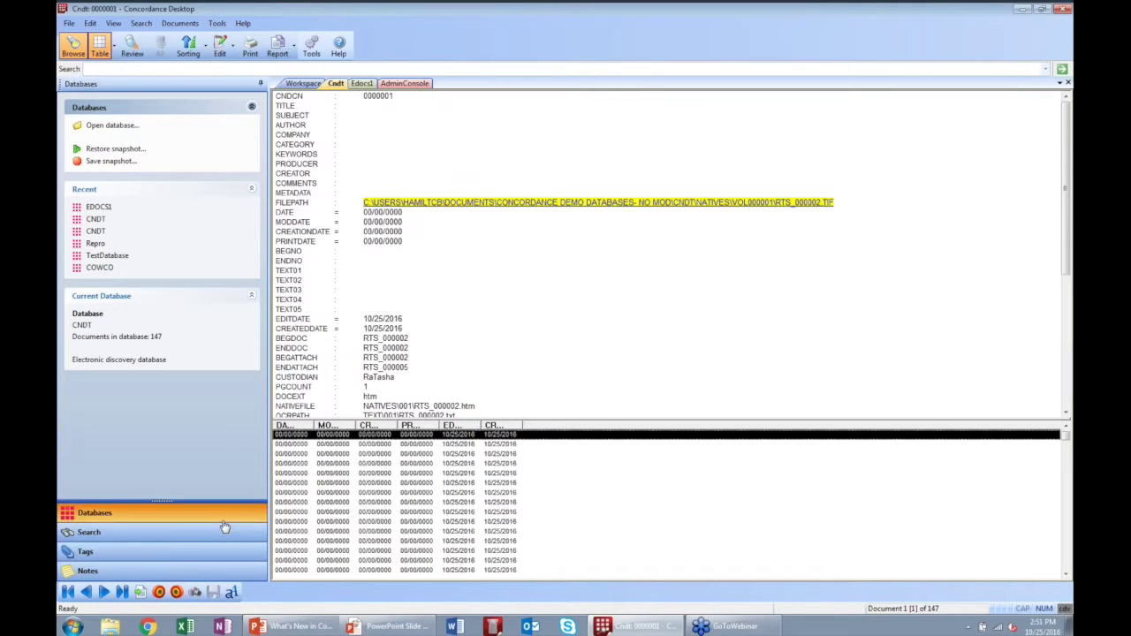
pyautogui.click(196, 592)
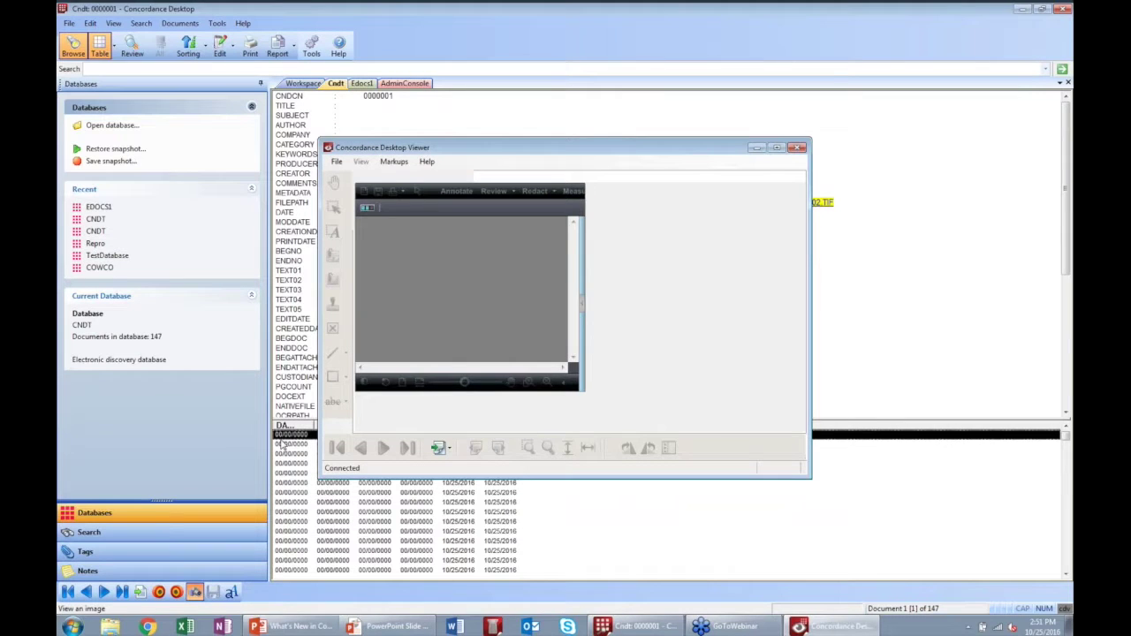
pyautogui.click(777, 148)
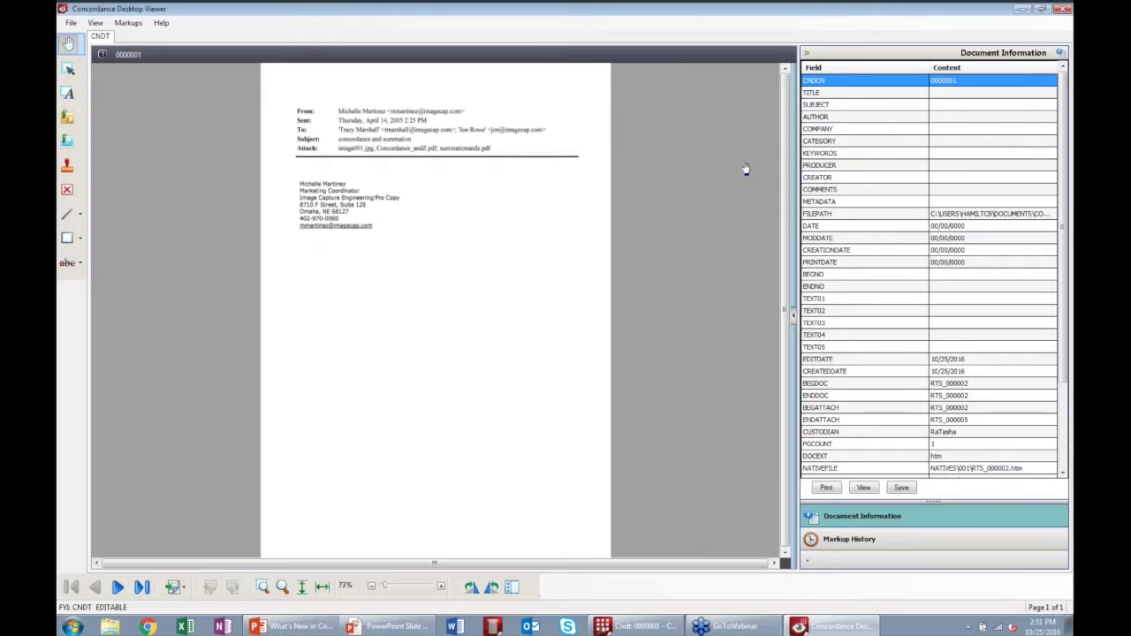
pyautogui.click(1041, 9)
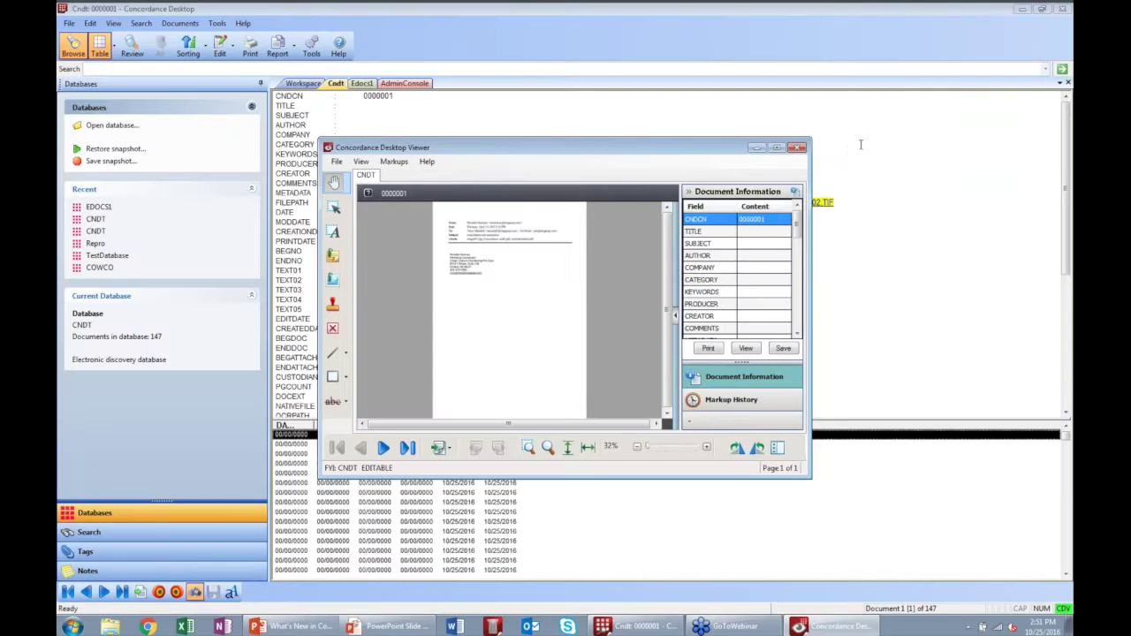
pyautogui.click(801, 148)
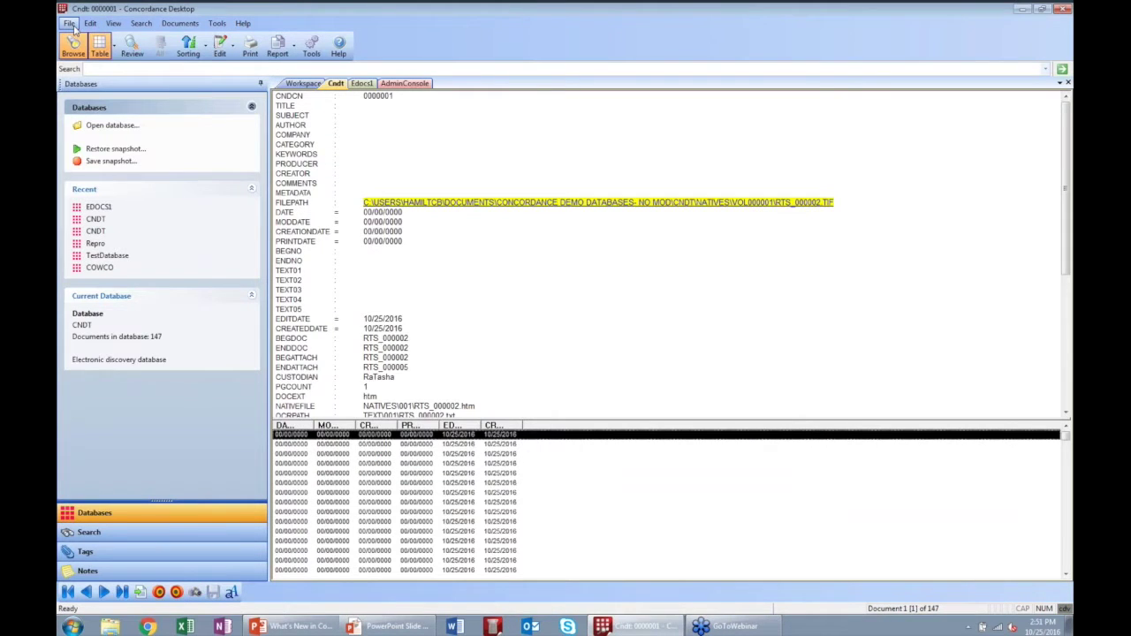
pyautogui.click(75, 26)
# Step: Optimize OCR for the entire CNDT database, accept losing OCR markups and notes, and return to Concordance
pyautogui.moveTo(151, 159)
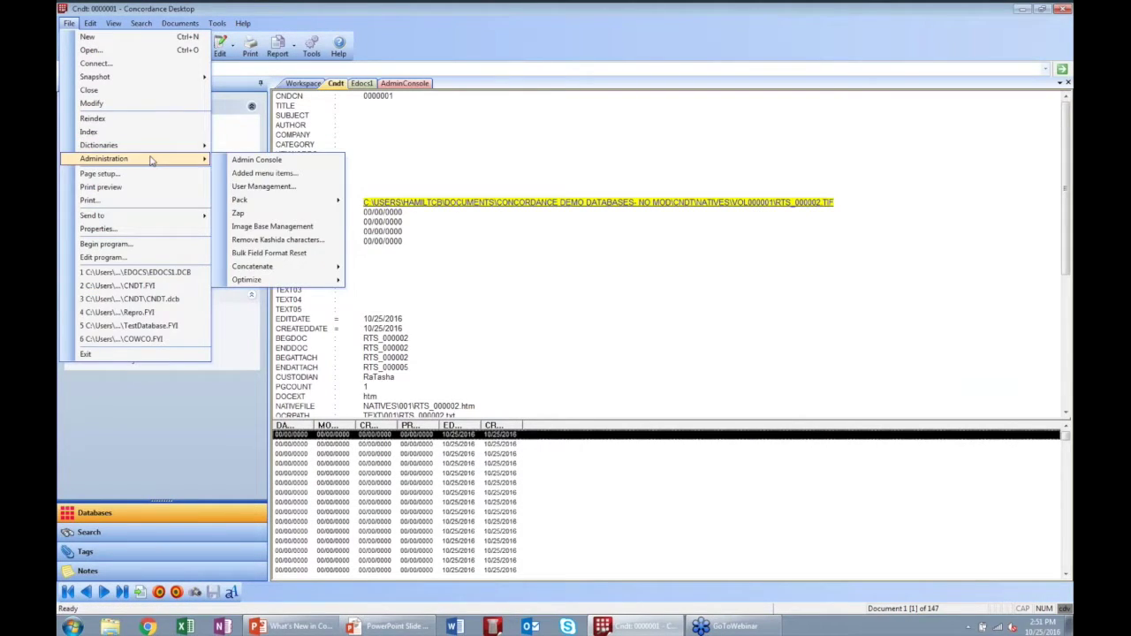
pyautogui.moveTo(264, 281)
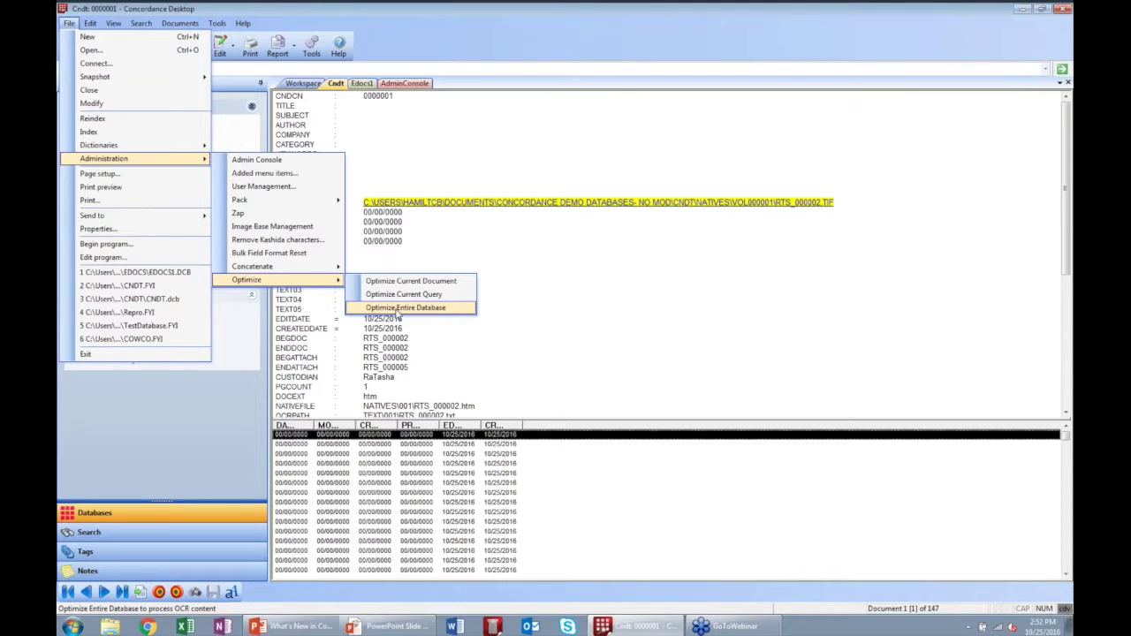
pyautogui.click(406, 283)
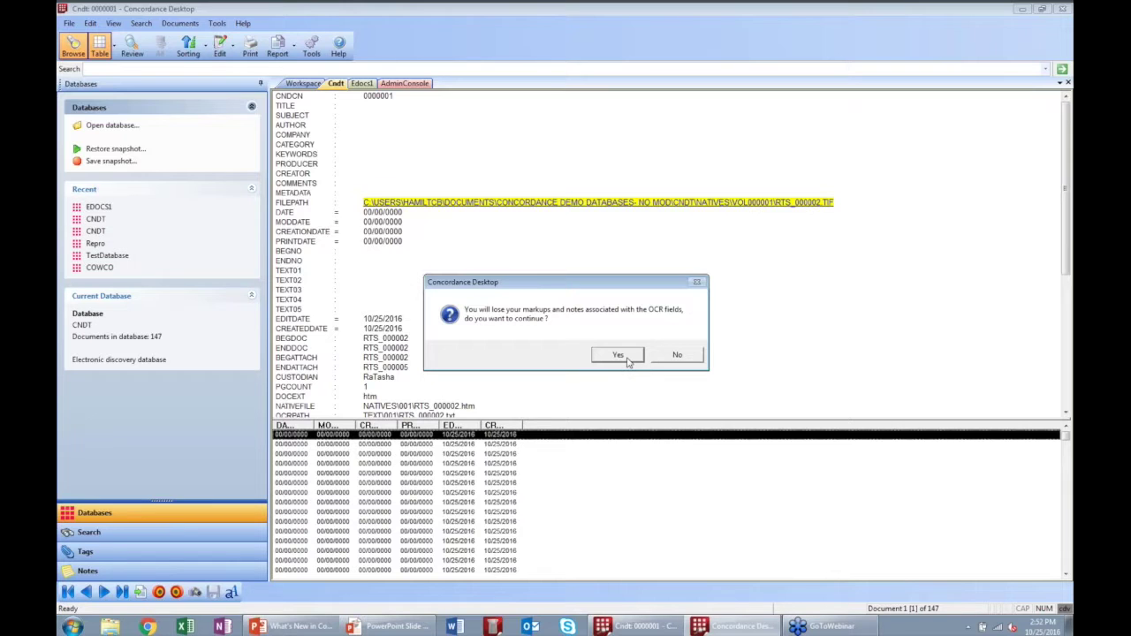
pyautogui.click(619, 356)
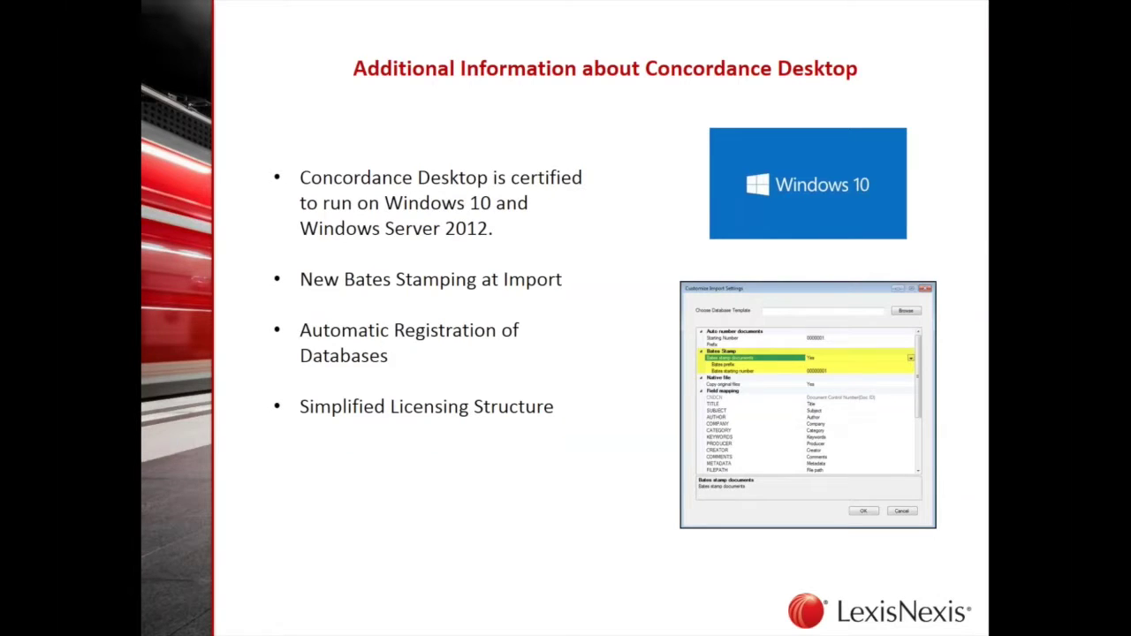
pyautogui.hotkey('alt', 'Tab')
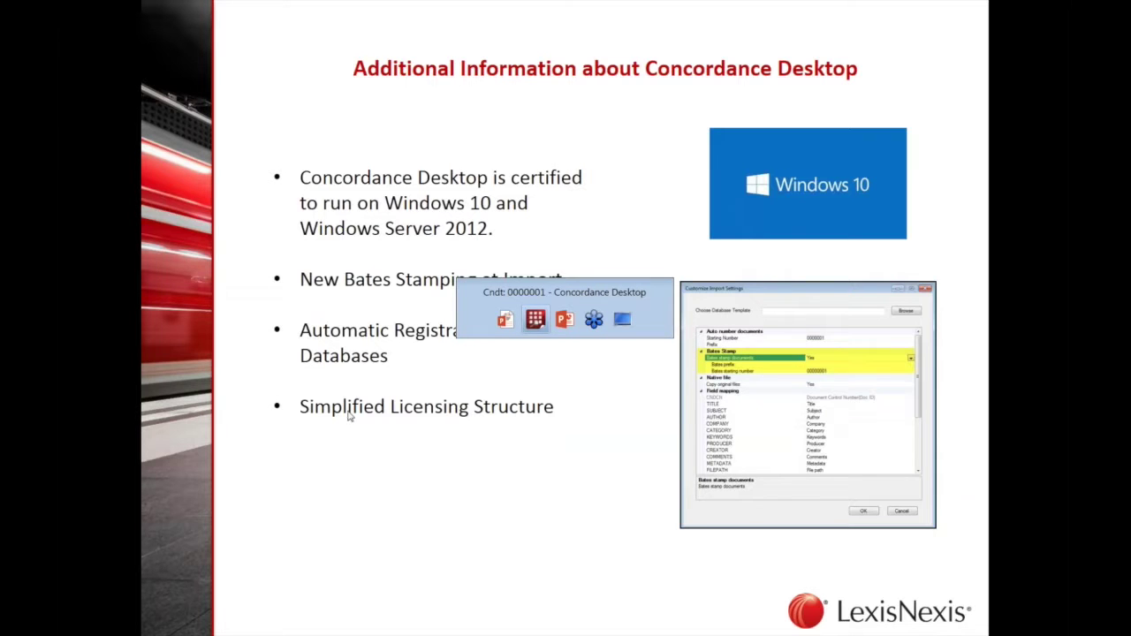
pyautogui.click(535, 321)
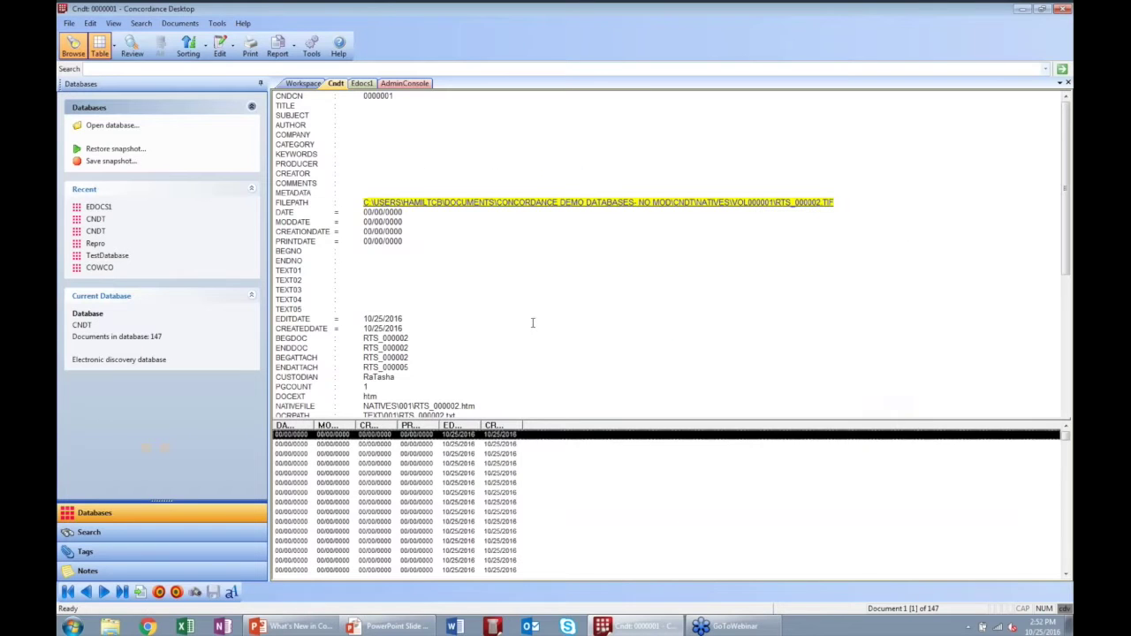
pyautogui.click(196, 592)
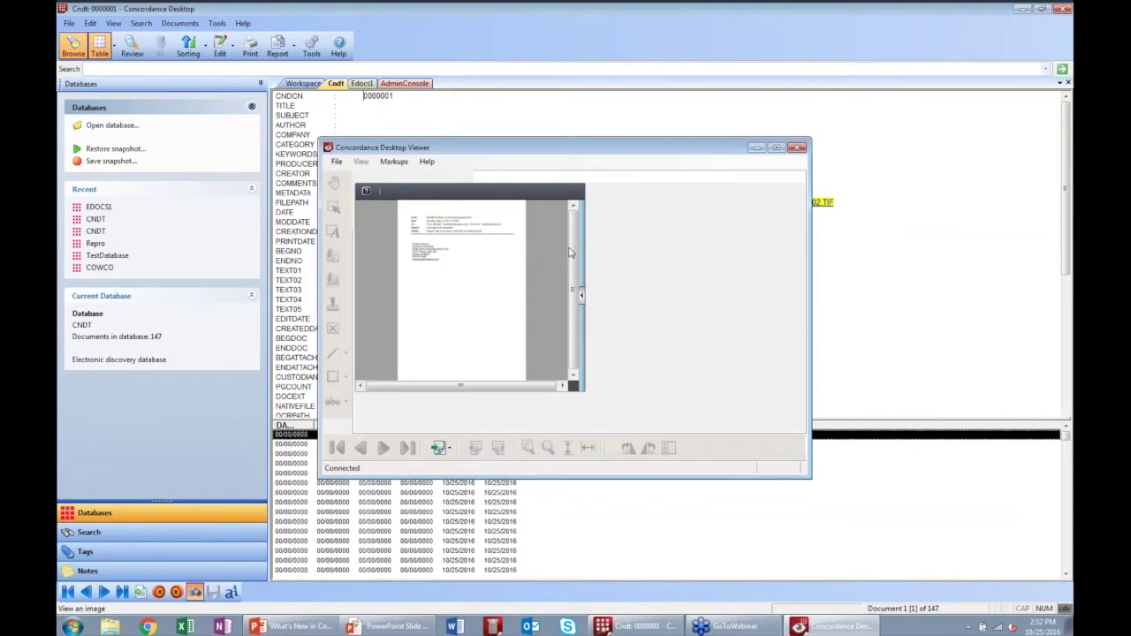
pyautogui.click(777, 148)
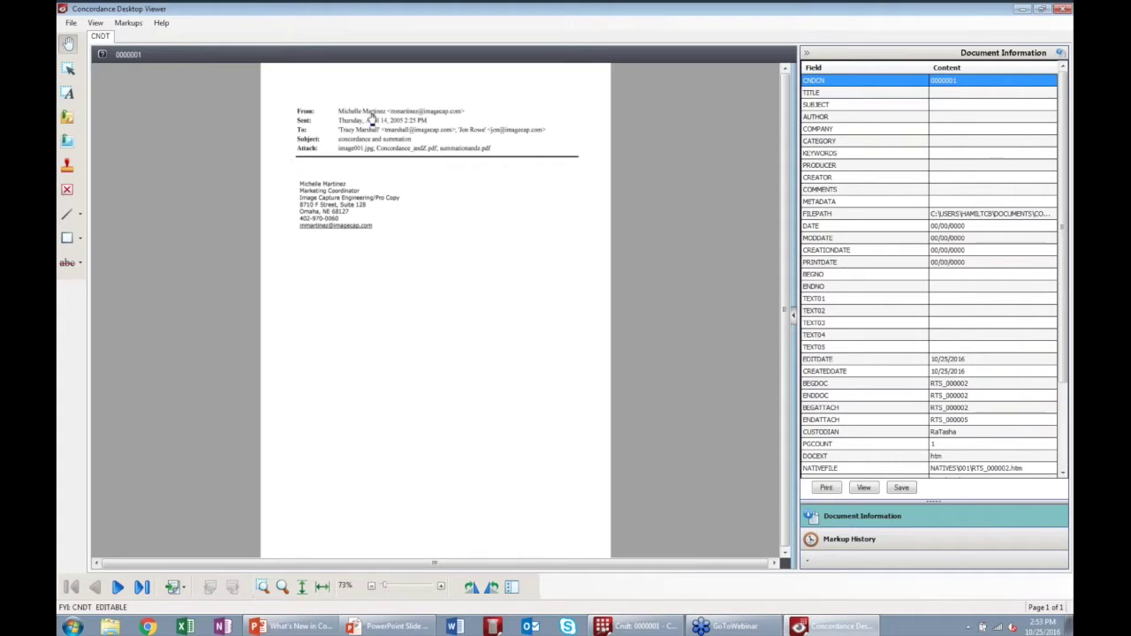
pyautogui.click(1060, 9)
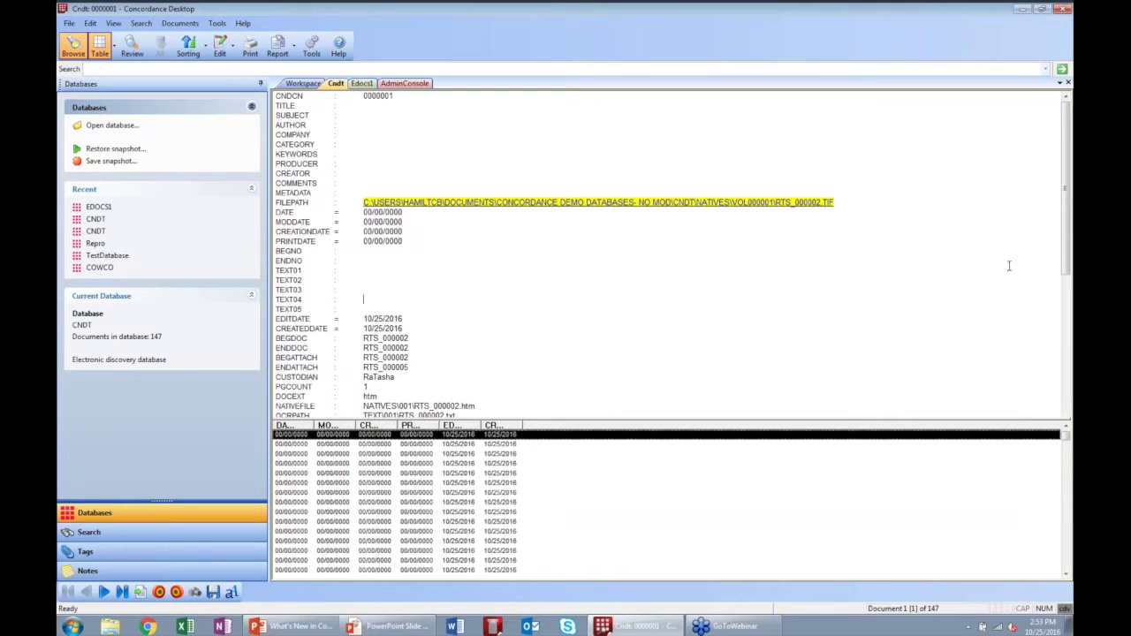
# Step: Scroll record 0000001 to its OCR01 email text, then minimize Concordance Desktop
pyautogui.scroll(-8, 1067, 259)
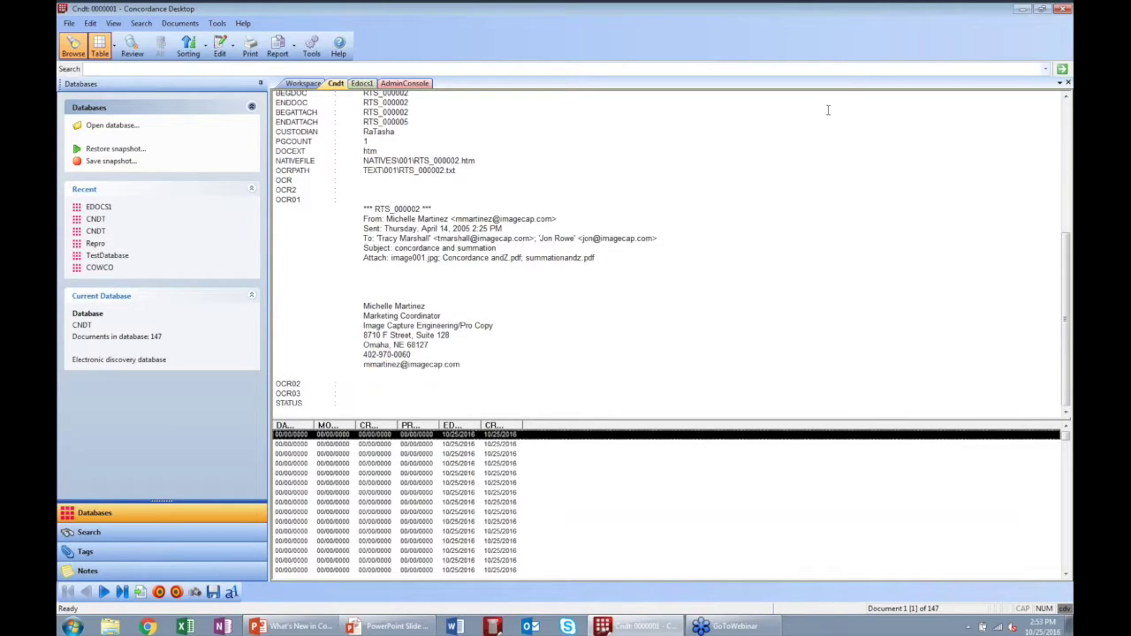
pyautogui.click(1022, 9)
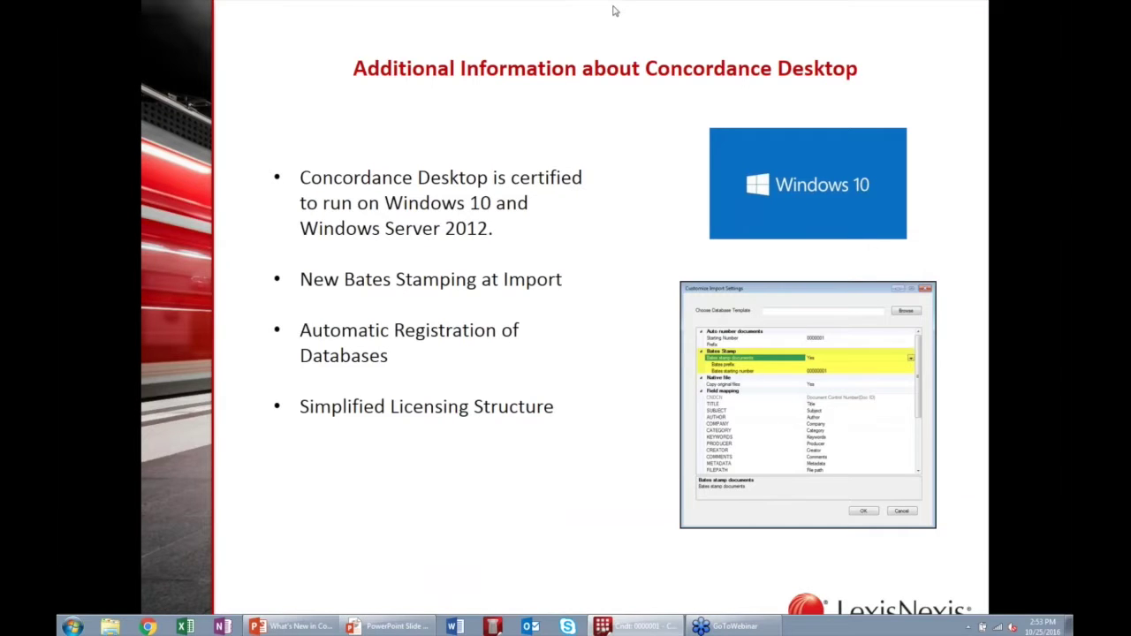
# Step: Advance to slide 8, 'Demonstration of Concordance Desktop', end the show, and open a Windows Explorer window
pyautogui.click(305, 628)
pyautogui.click(305, 631)
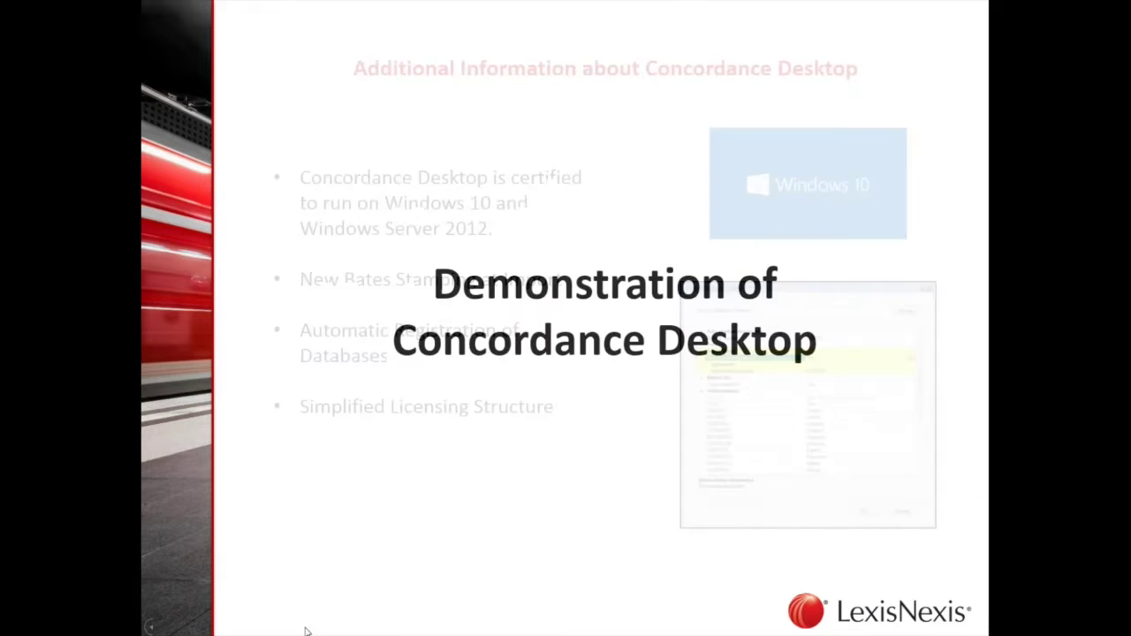
pyautogui.press('Escape')
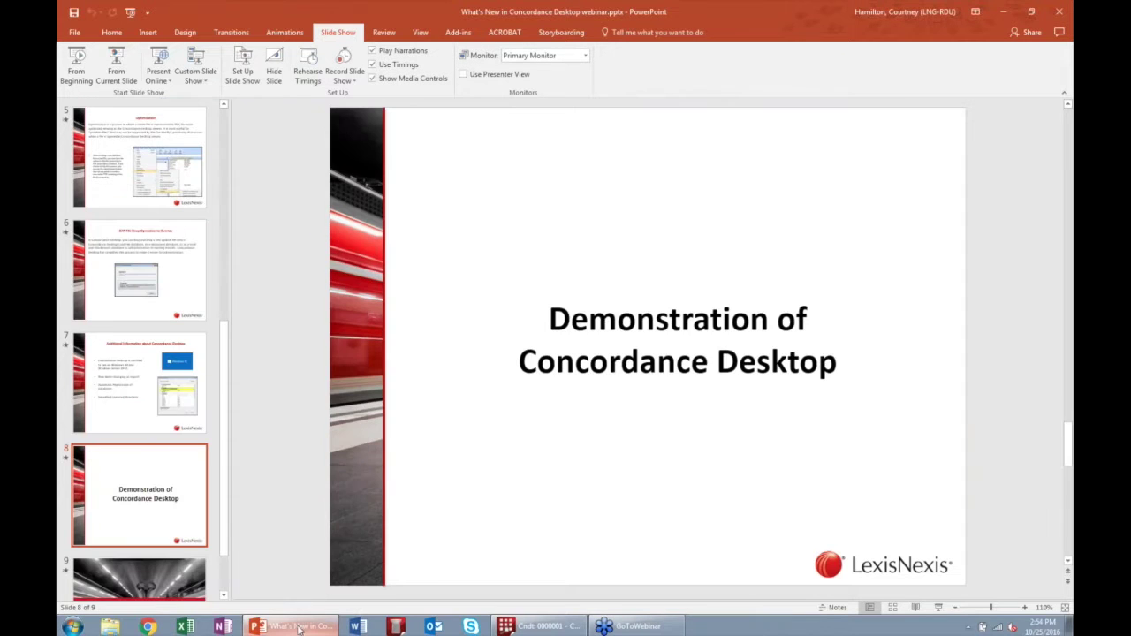
pyautogui.click(119, 628)
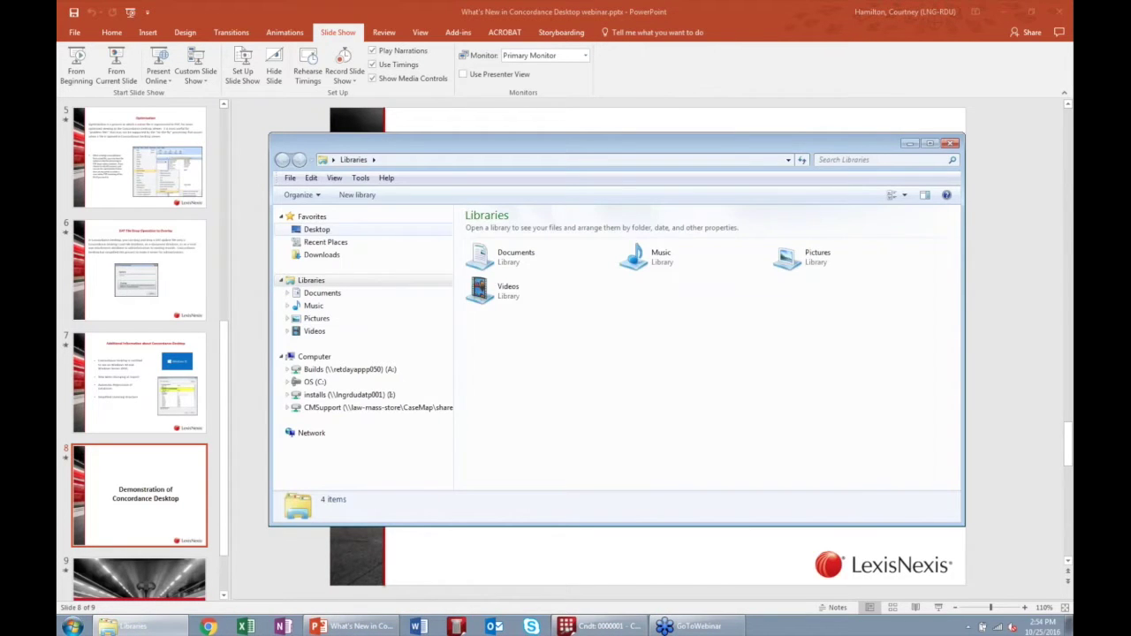
pyautogui.click(316, 230)
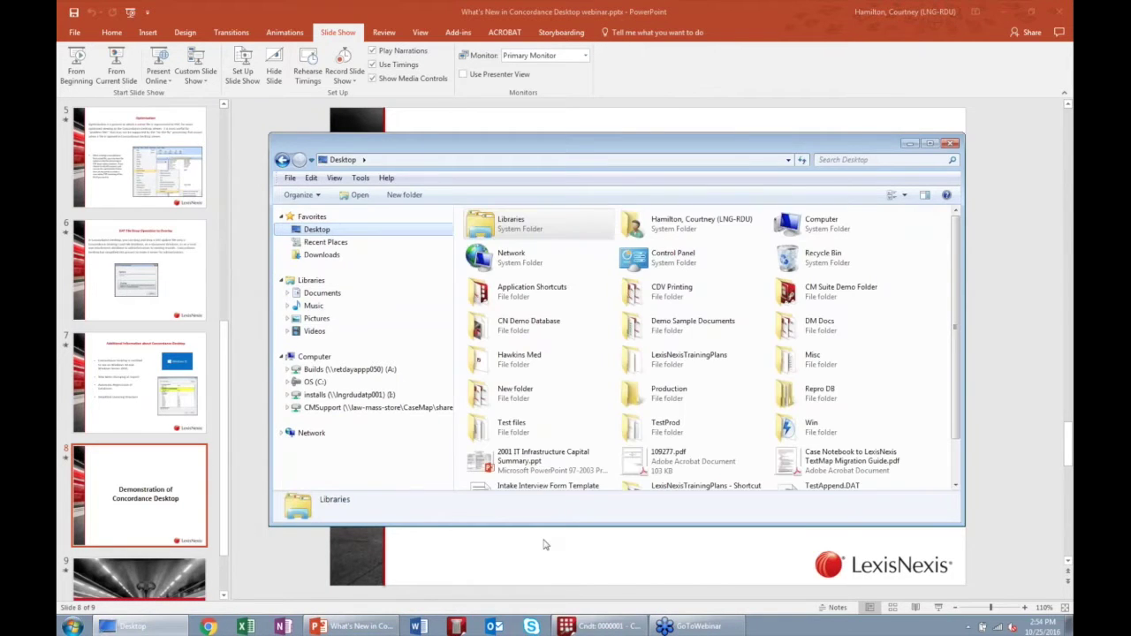
# Step: Switch back to the Cndt Concordance Desktop window from the taskbar
pyautogui.click(598, 628)
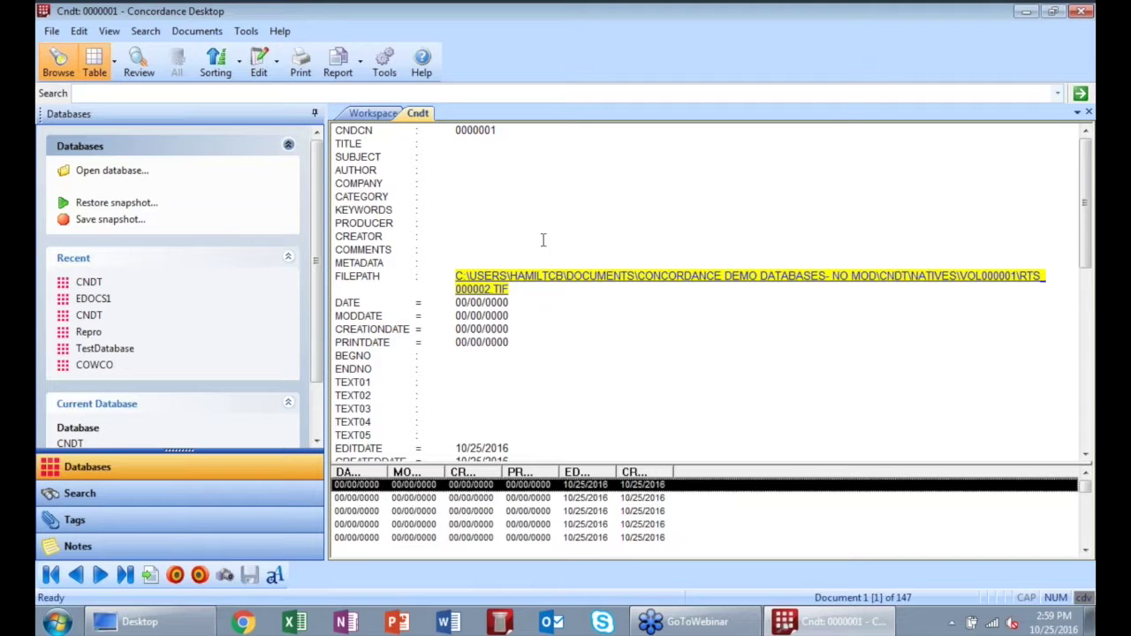
# Step: Drop TestOverlay.DAT from the Desktop folder onto the CNDT record view, then minimize Explorer
pyautogui.click(155, 624)
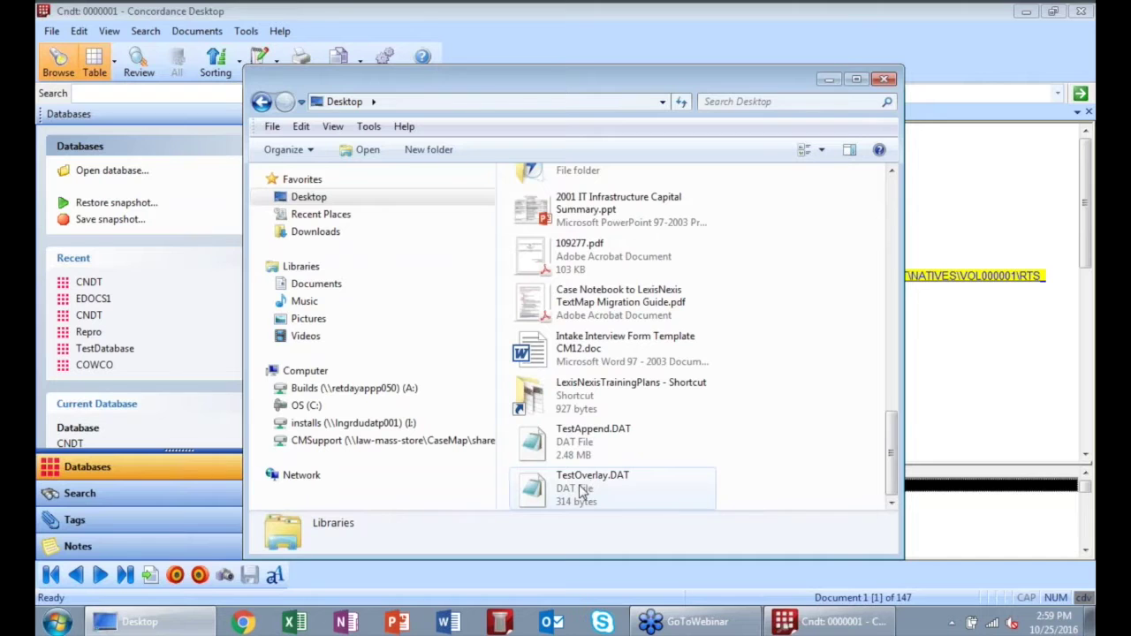
pyautogui.moveTo(582, 491); pyautogui.dragTo(952, 370)
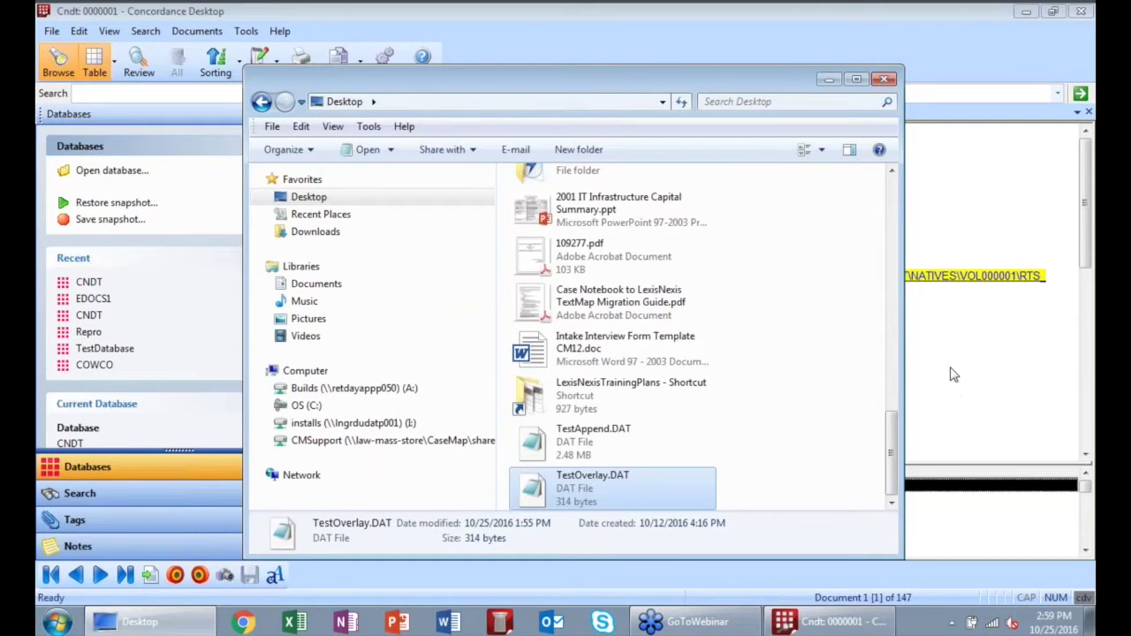
pyautogui.click(829, 80)
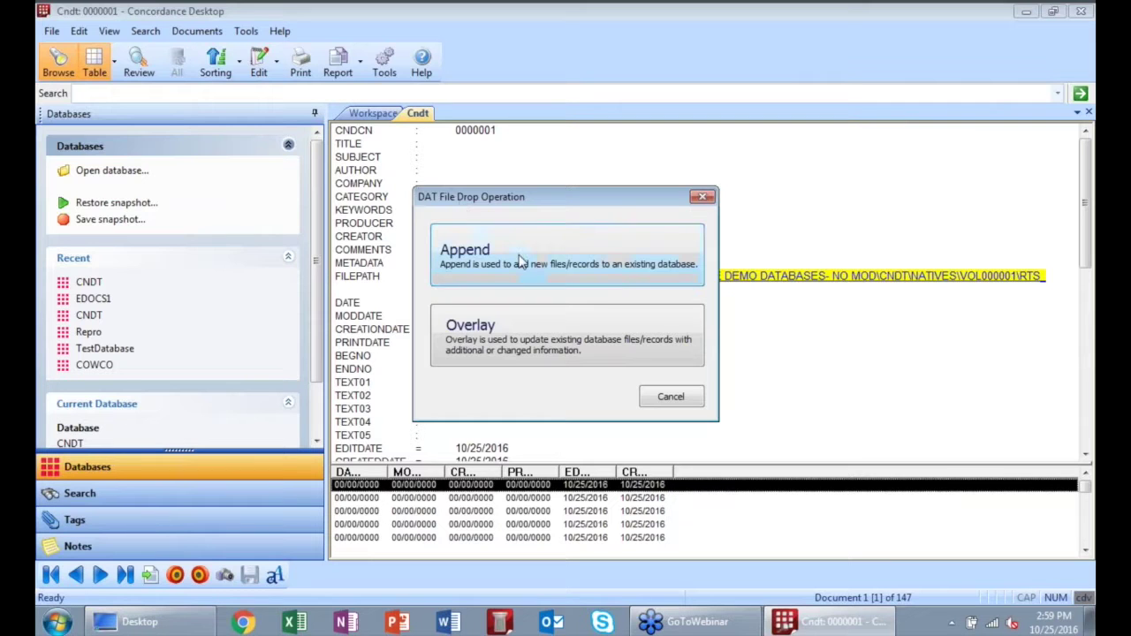
# Step: Choose Overlay with key field CNDCN, tick only STATUS, and start the overlay
pyautogui.click(534, 350)
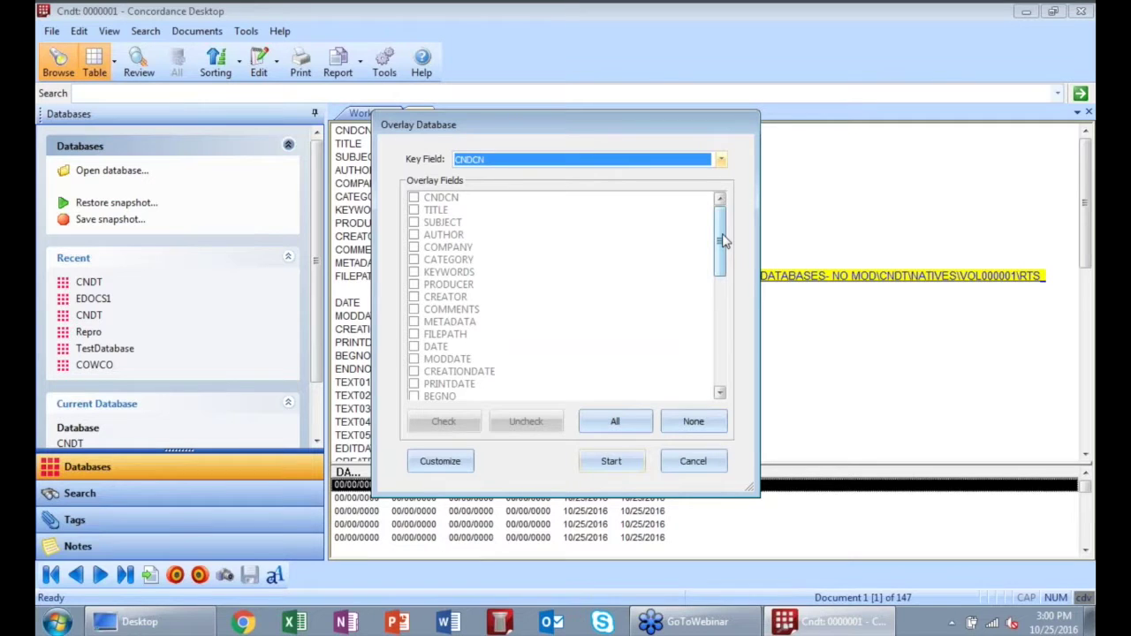
pyautogui.moveTo(723, 241); pyautogui.dragTo(677, 379)
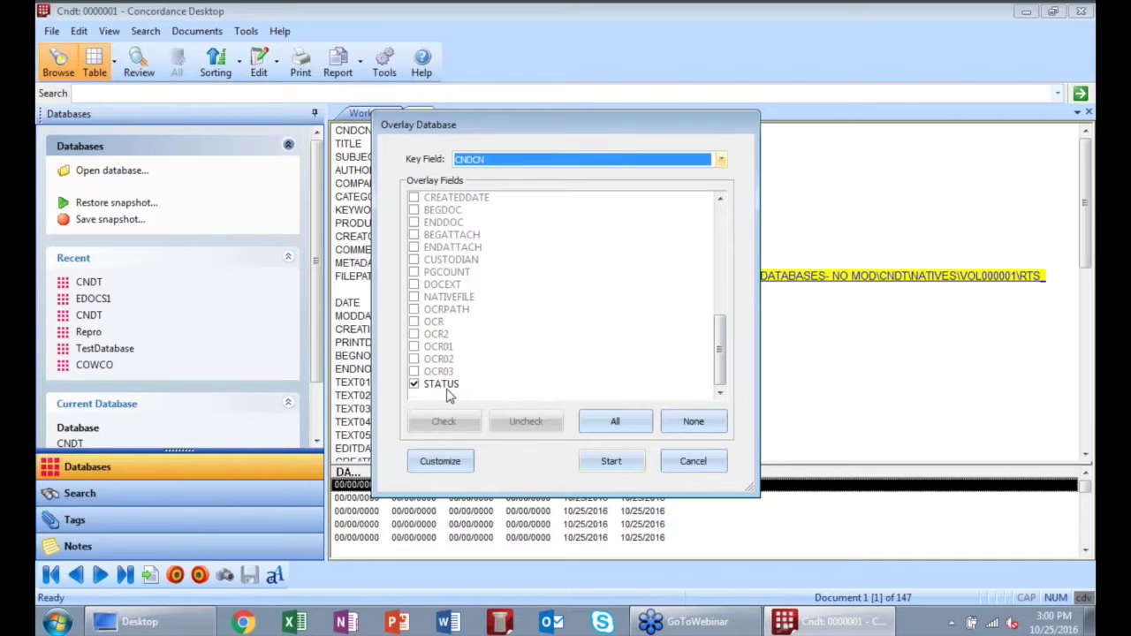
pyautogui.click(612, 463)
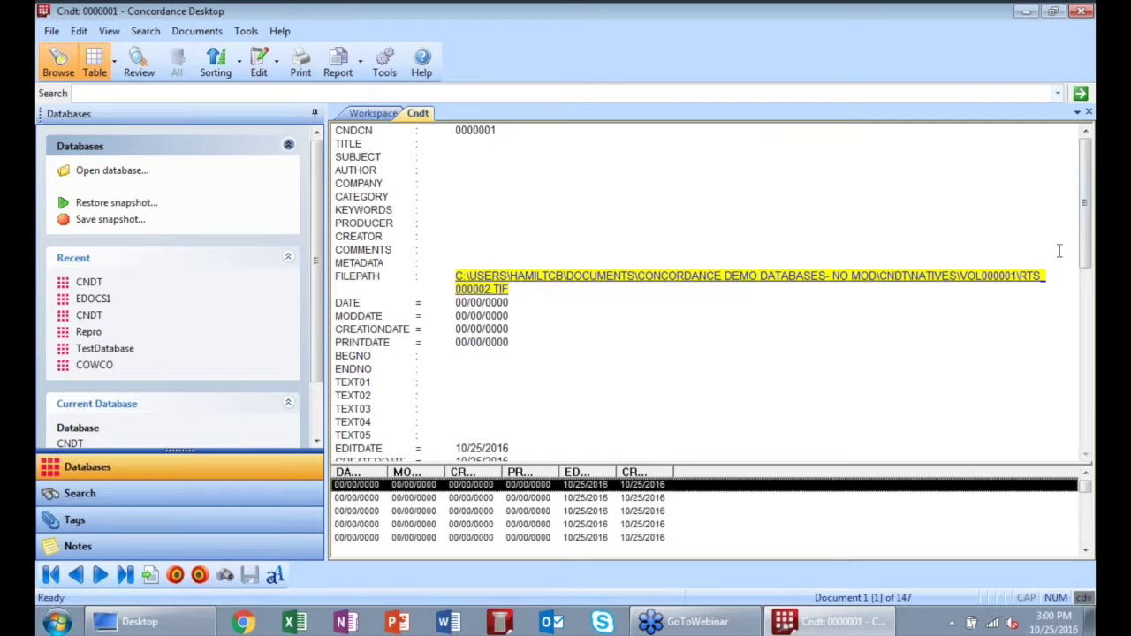
pyautogui.scroll(-15, 1089, 257)
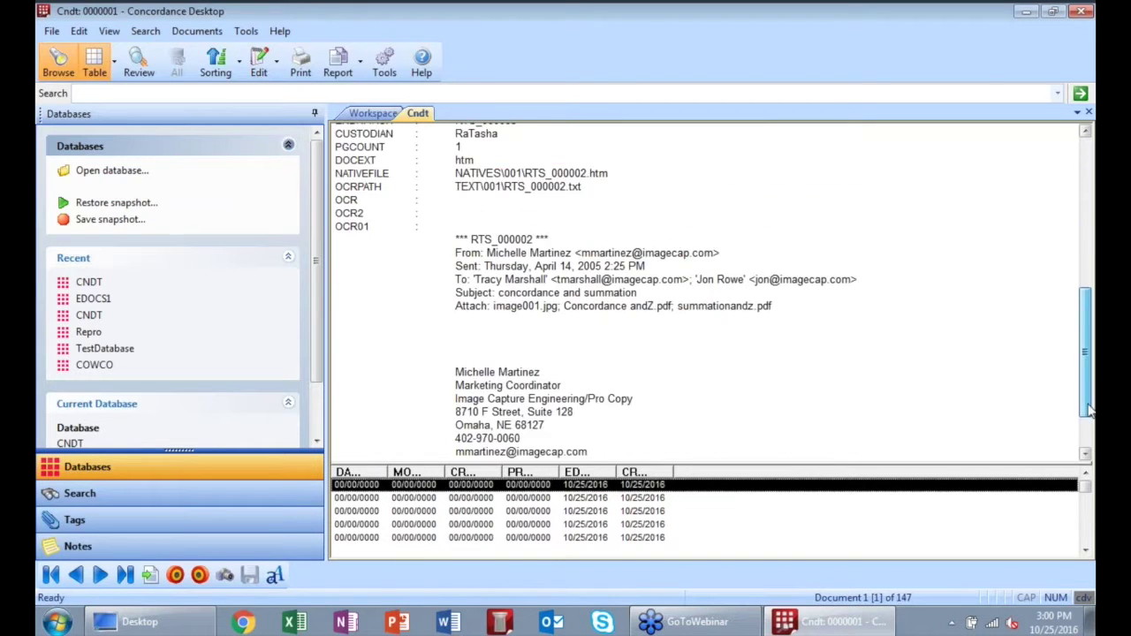